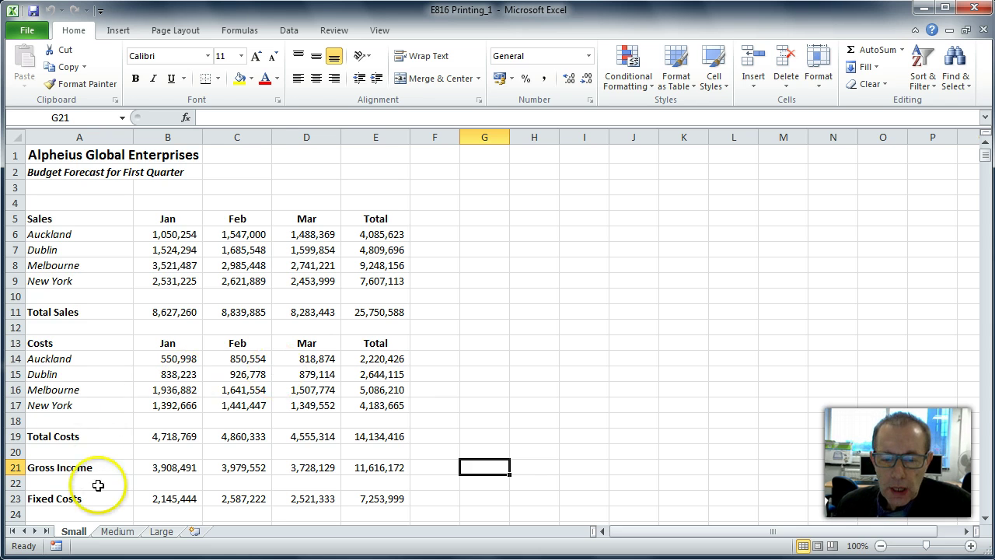
Look through the Medium budget, Alpheius Leader Listing and Small sheets.
click(118, 531)
click(161, 531)
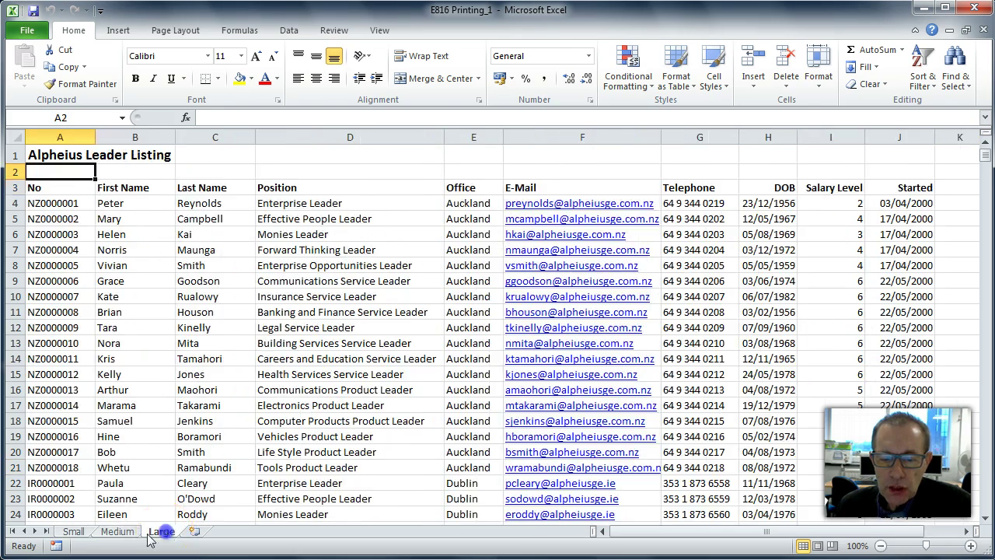
click(120, 533)
click(73, 533)
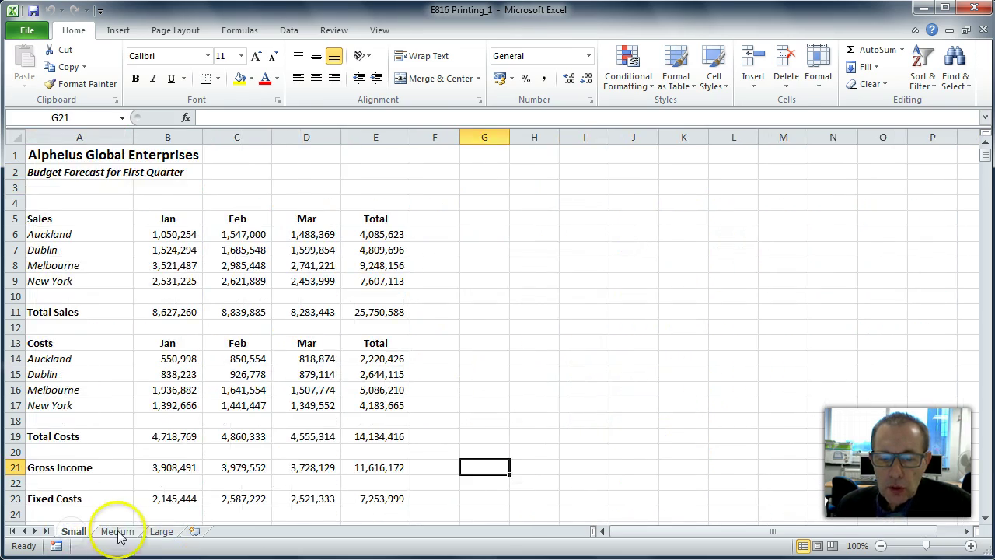
click(118, 532)
Return to the quarterly Small sheet and preview it on one portrait page.
click(73, 531)
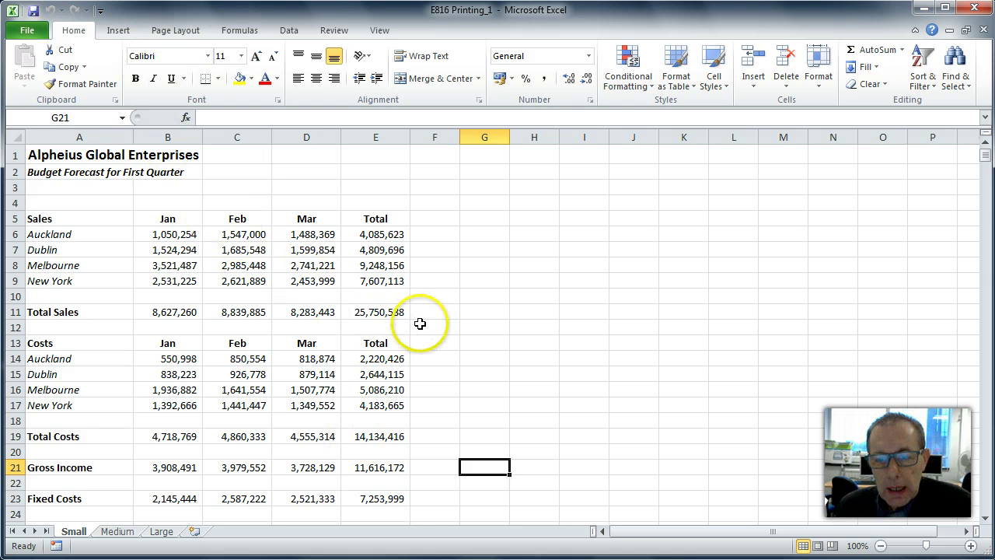
click(27, 31)
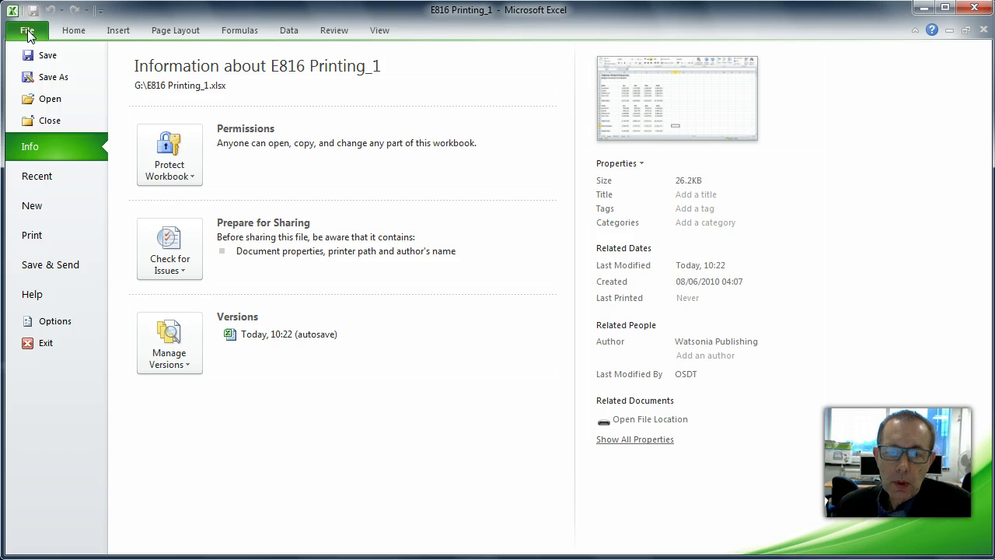
click(55, 243)
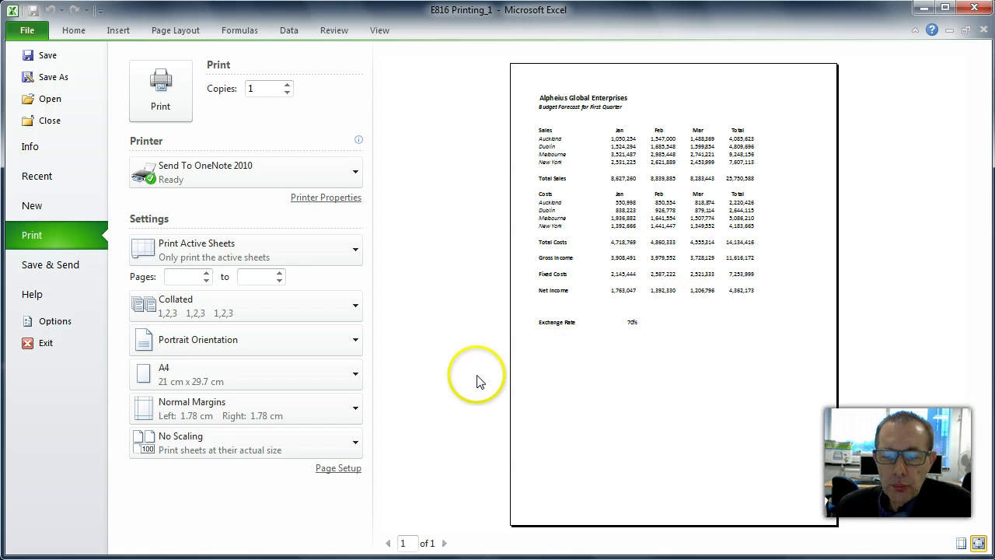
click(344, 469)
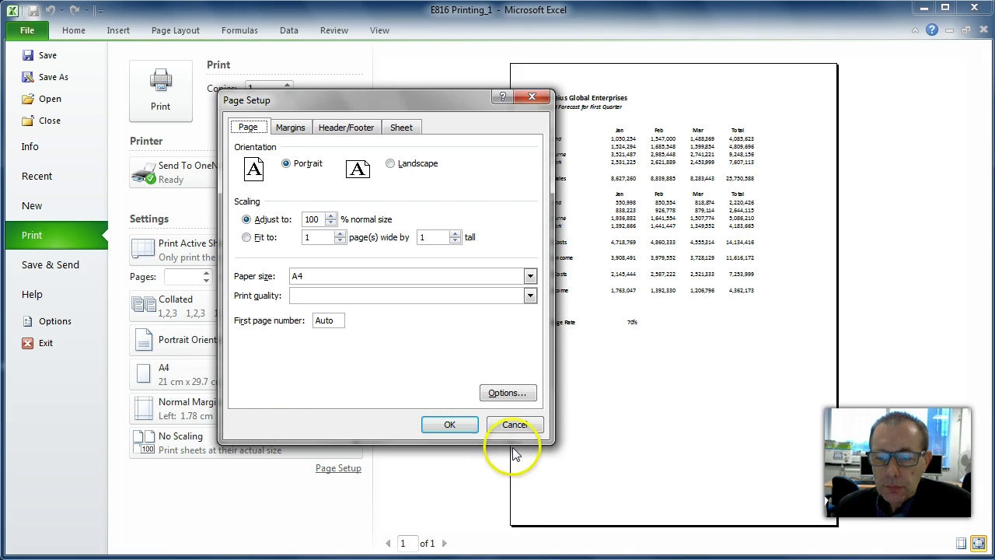
click(521, 425)
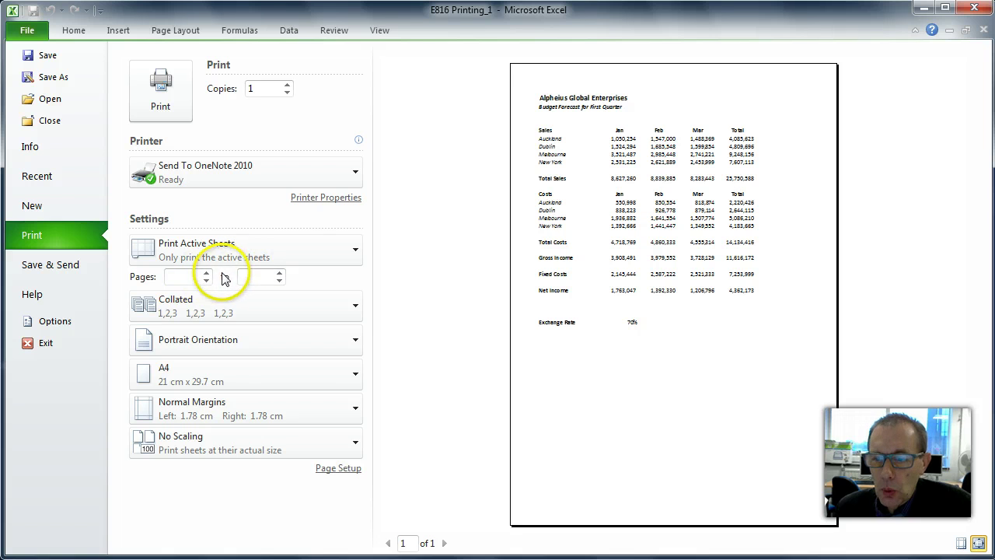
Keep collated printing, switch to Landscape orientation and keep A4 paper.
click(254, 305)
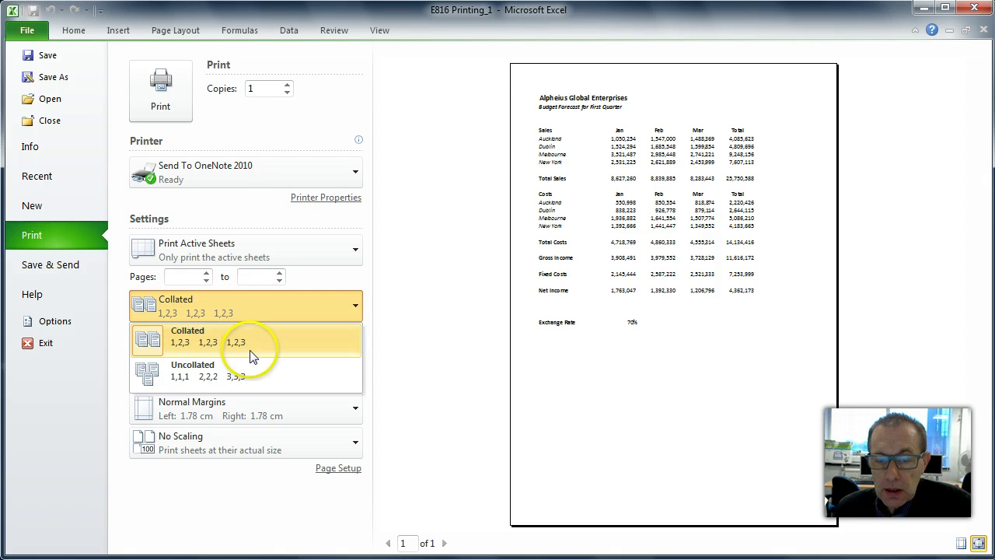
click(284, 304)
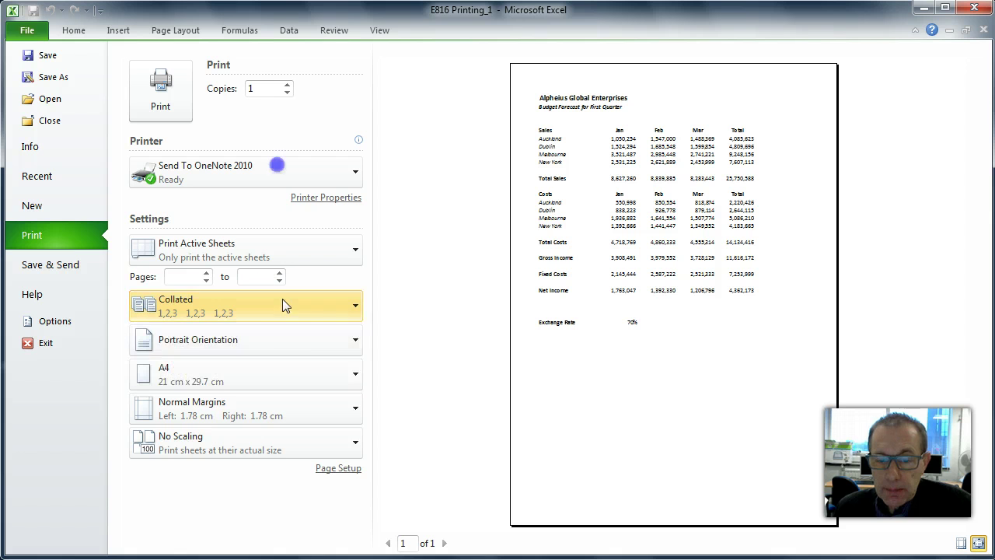
click(307, 340)
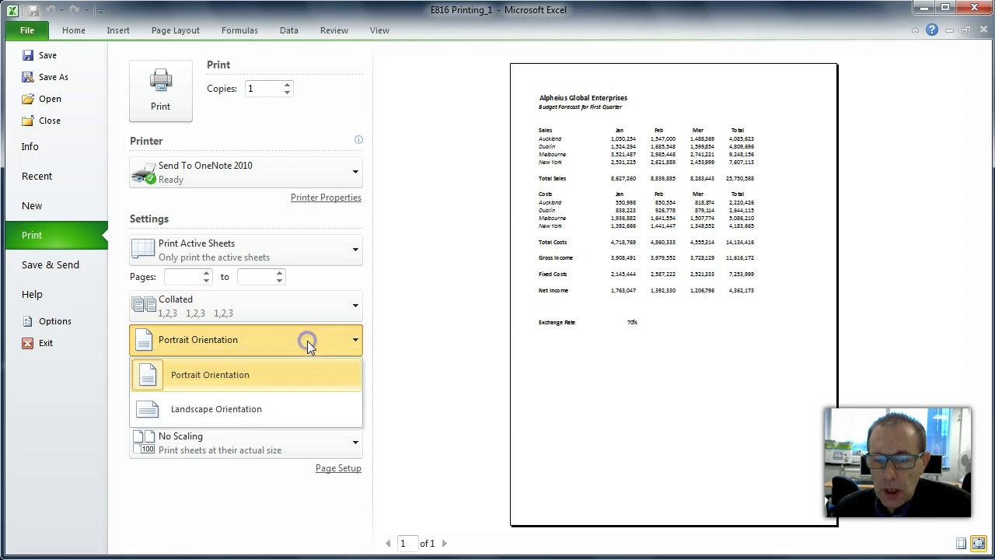
click(247, 418)
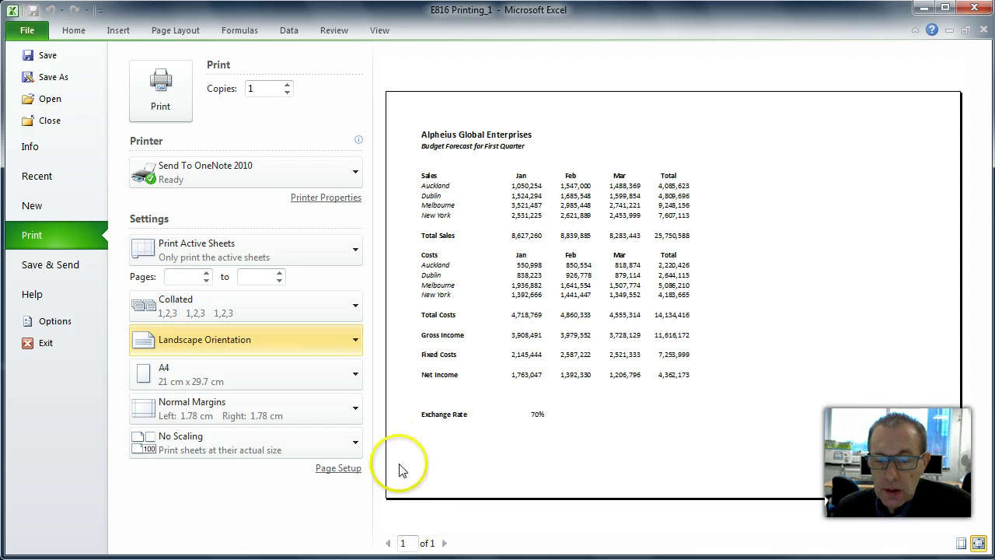
click(303, 376)
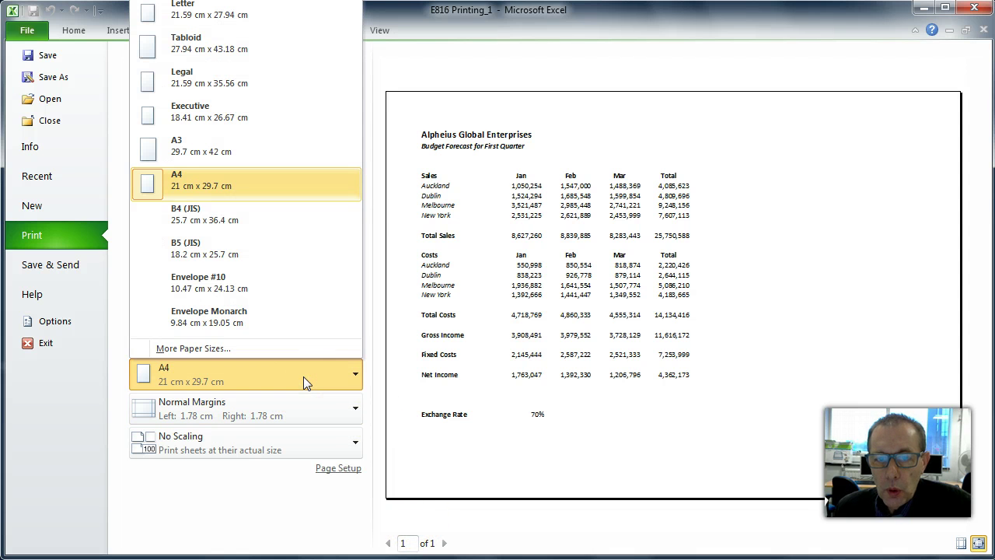
click(304, 376)
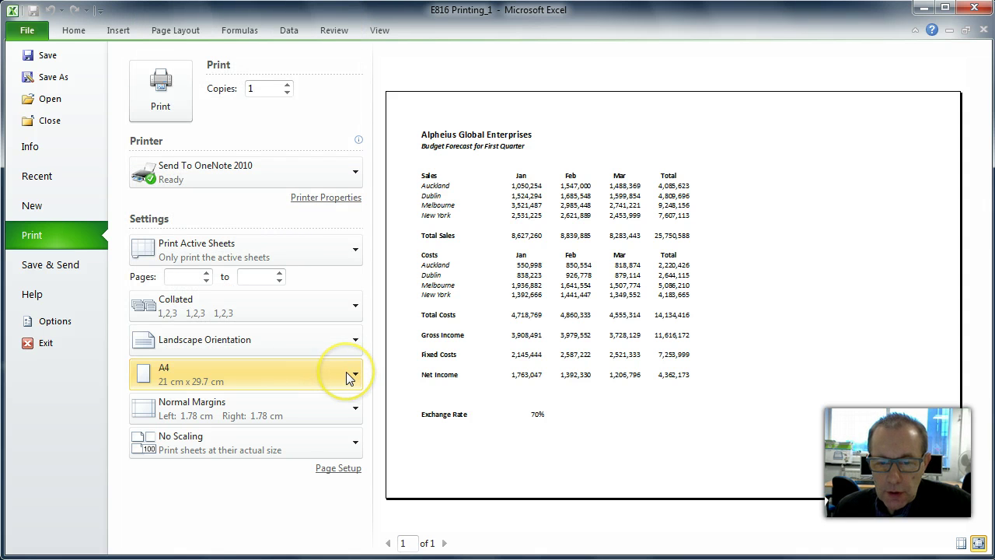
Try Narrow and Wide margins, then set the margins back to Normal.
click(351, 410)
click(350, 411)
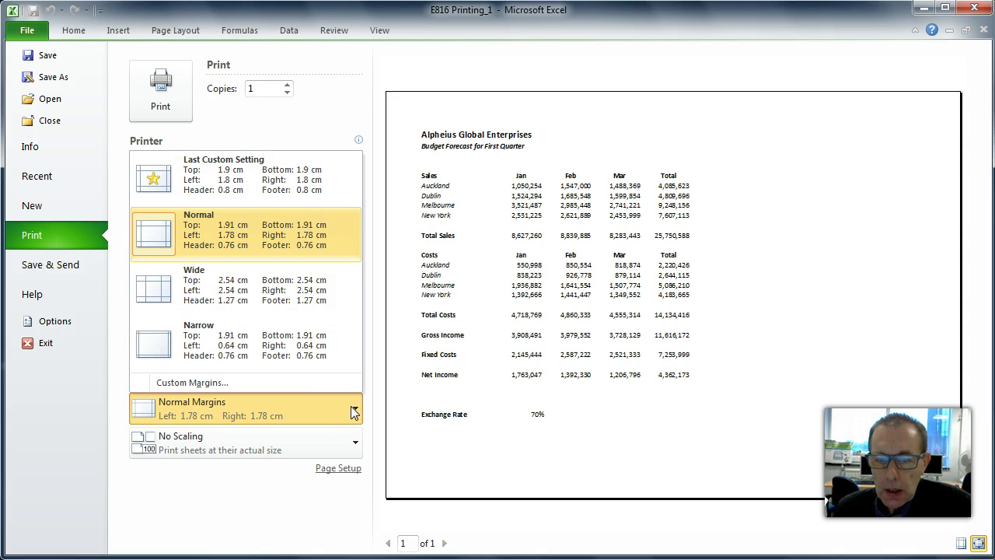
click(241, 335)
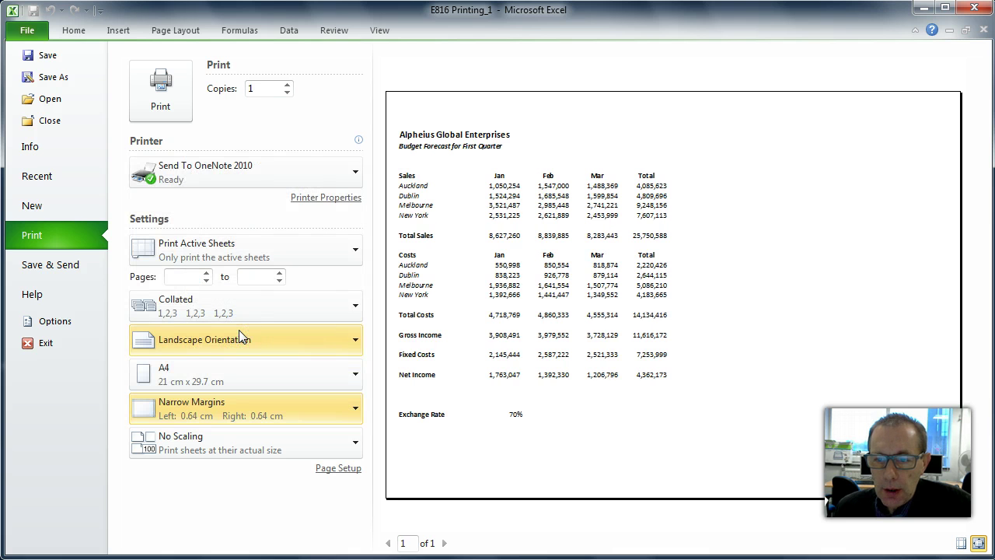
click(310, 409)
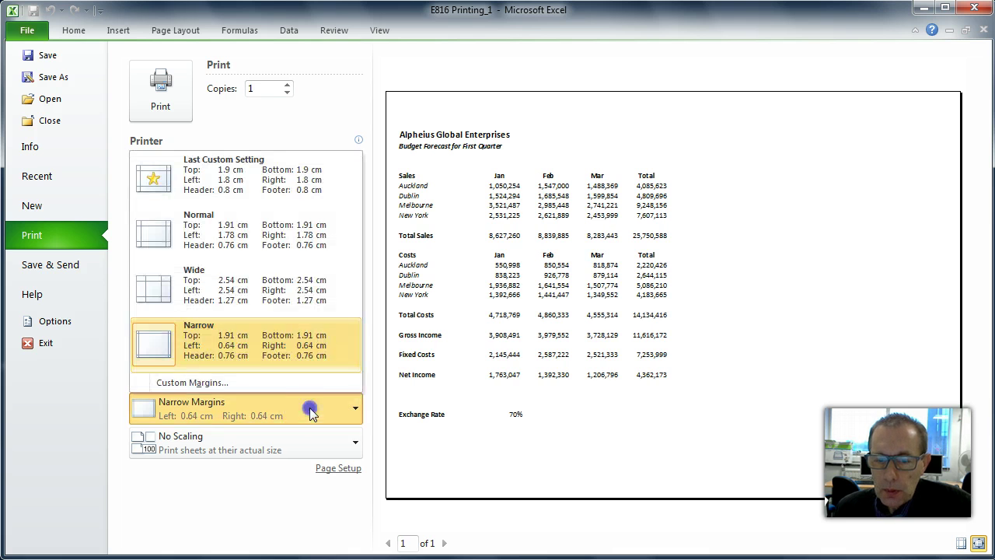
click(285, 296)
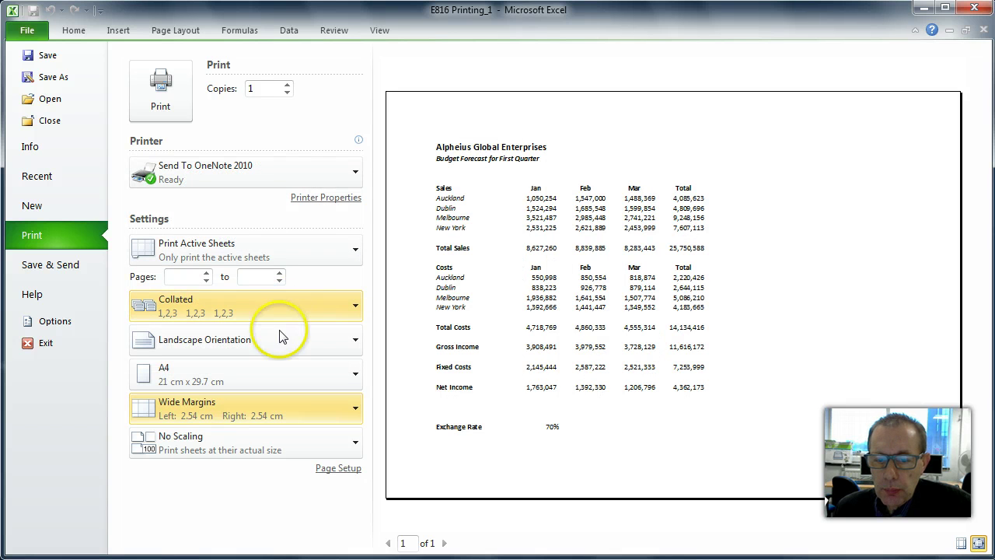
click(316, 407)
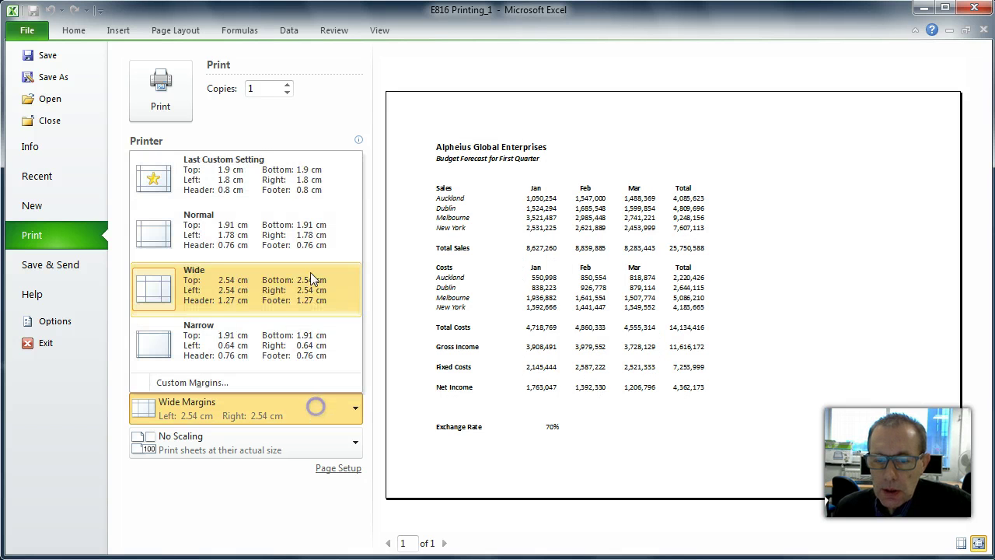
click(264, 231)
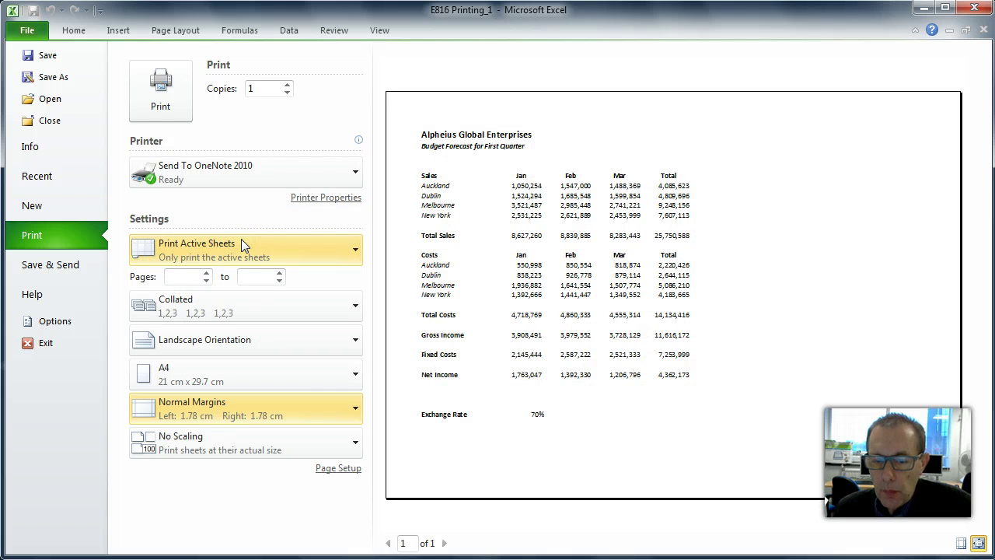
click(332, 455)
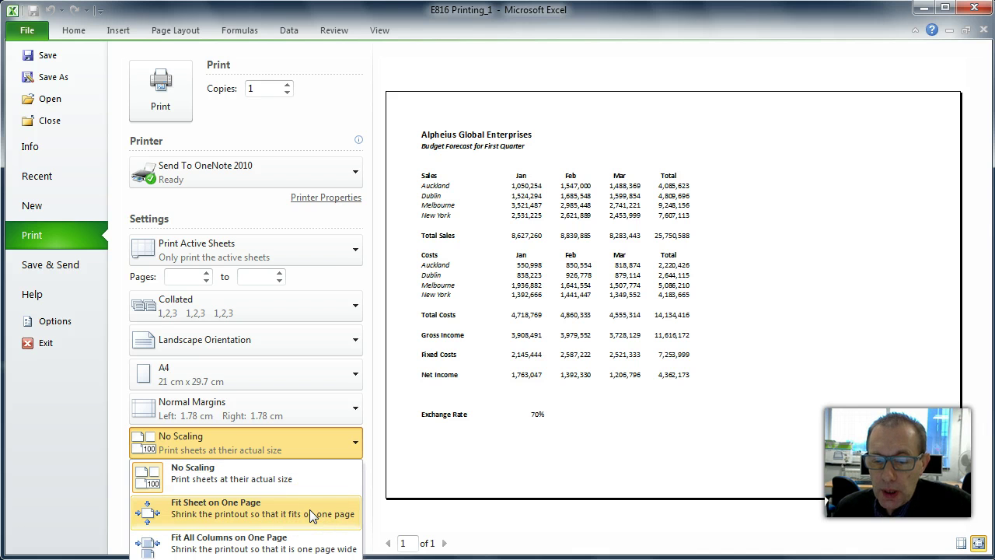
click(372, 473)
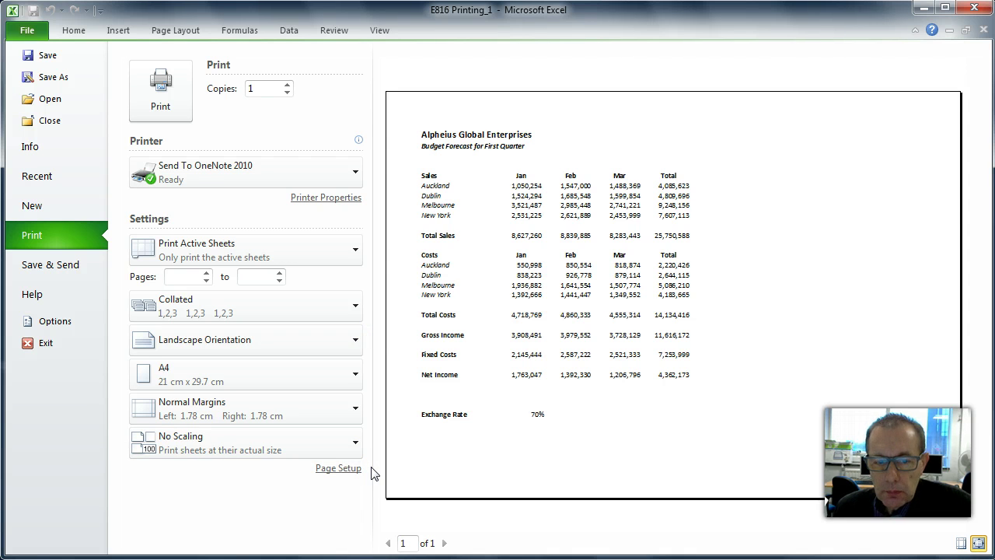
Switch to the Medium monthly budget sheet and preview its 3 portrait A4 pages.
click(72, 31)
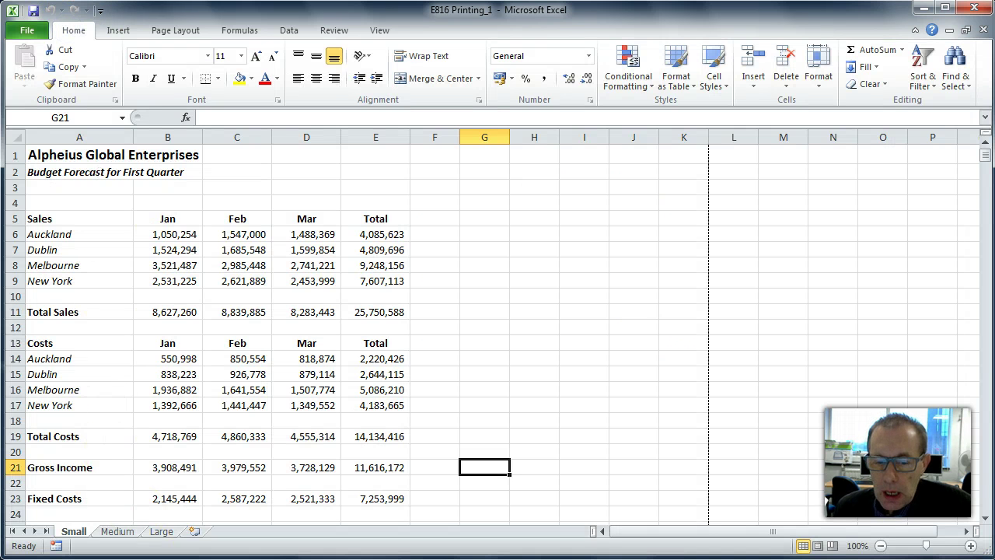
click(120, 535)
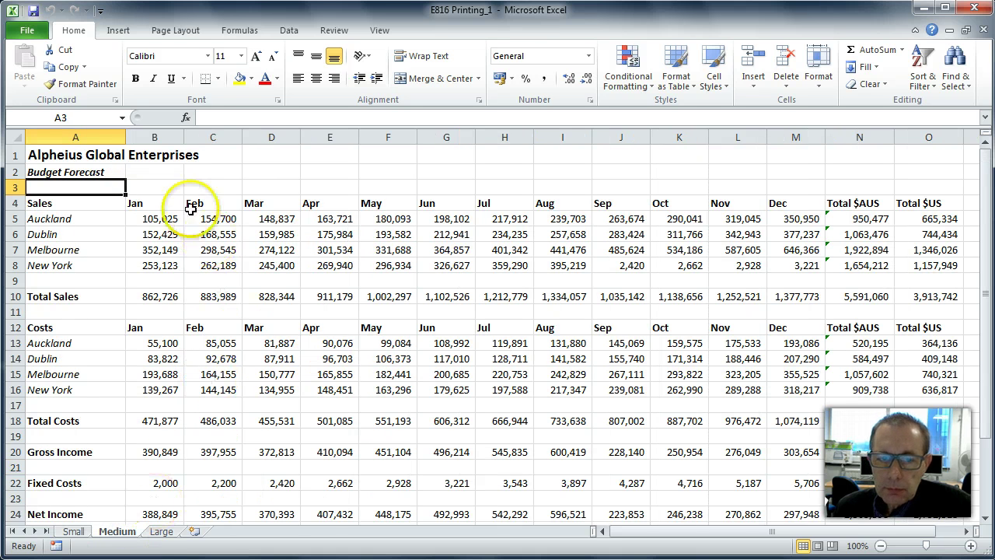
click(28, 31)
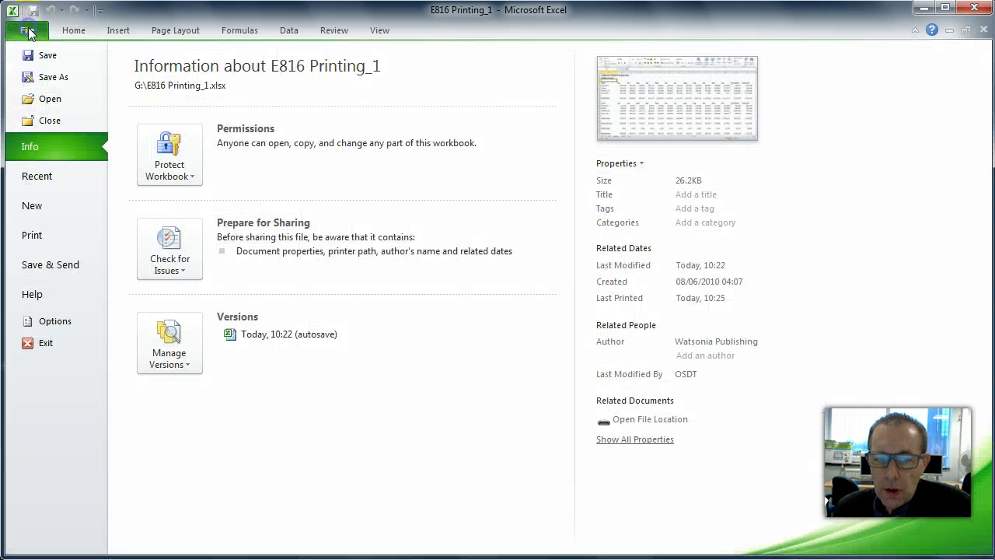
click(56, 238)
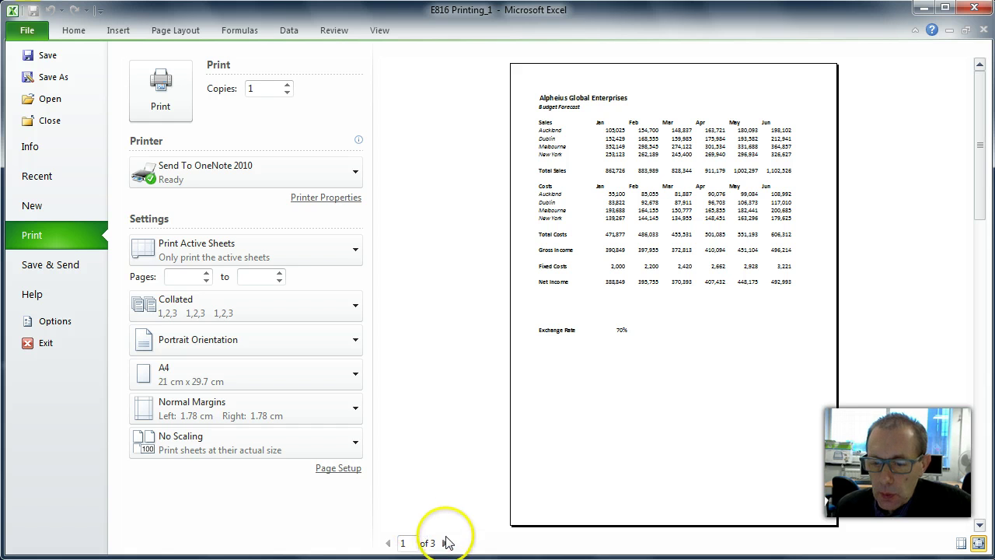
click(444, 542)
click(444, 543)
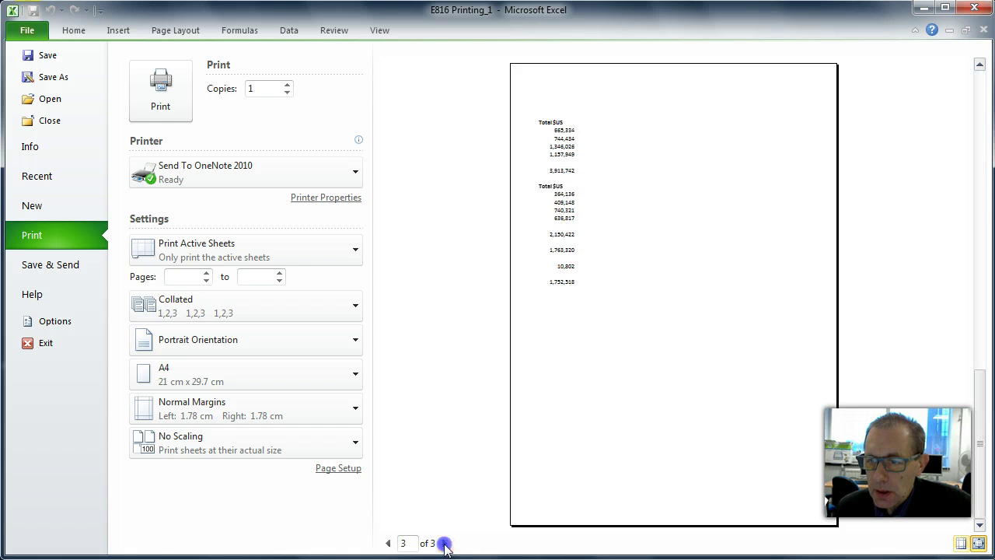
click(387, 543)
click(387, 542)
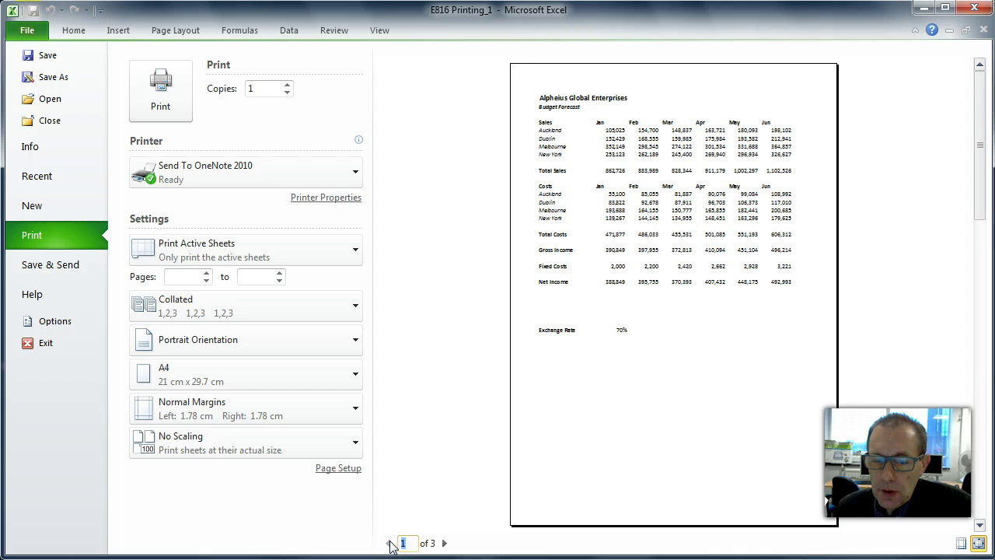
click(349, 342)
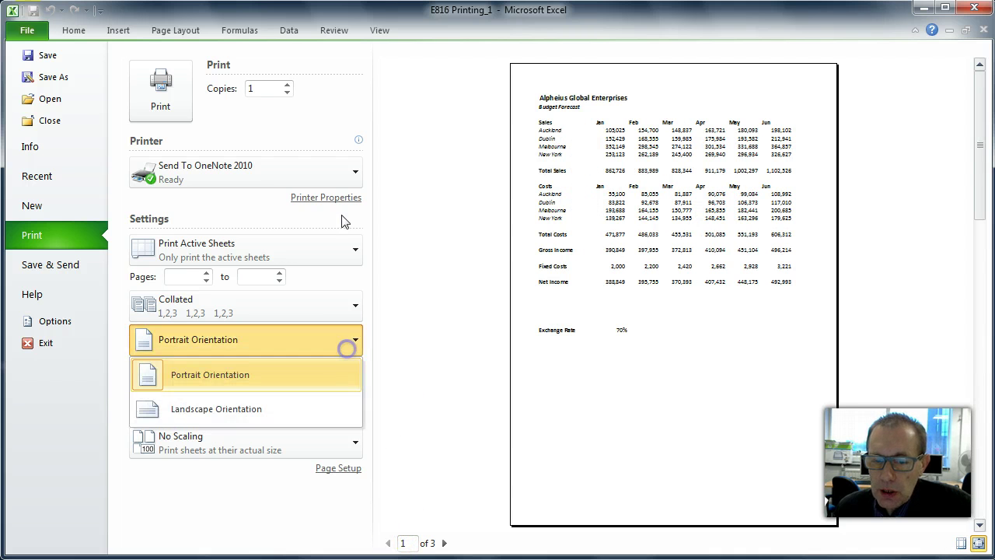
click(332, 409)
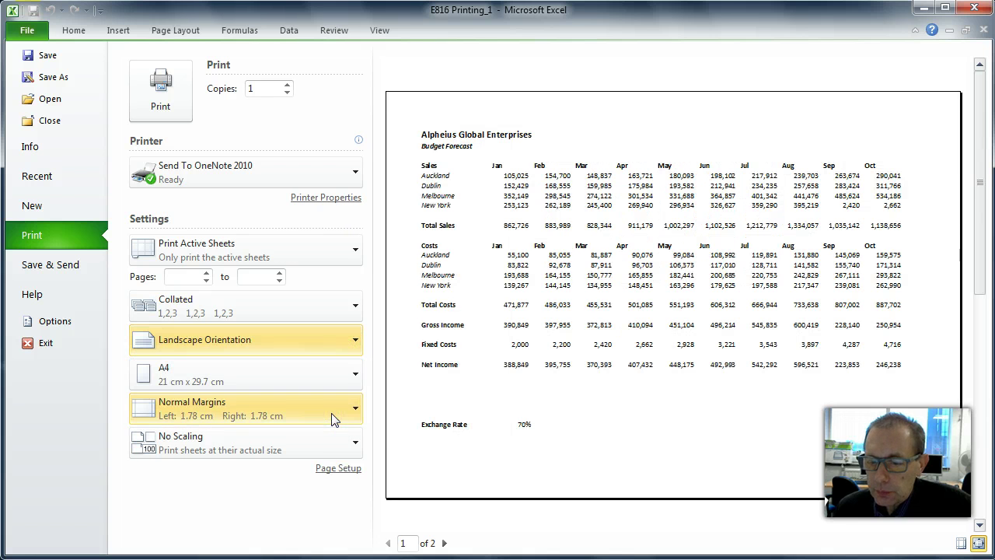
click(445, 542)
click(388, 543)
click(445, 543)
click(388, 542)
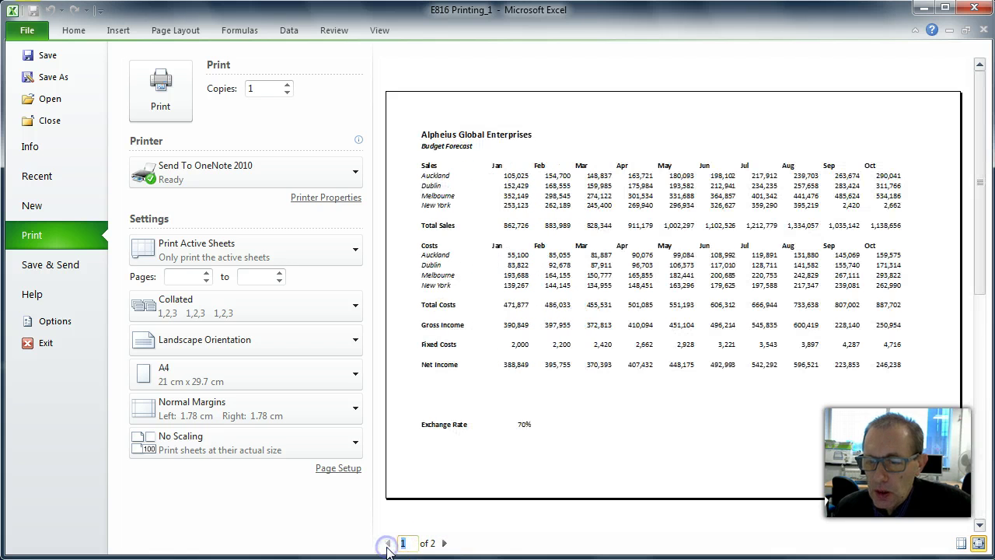
click(445, 543)
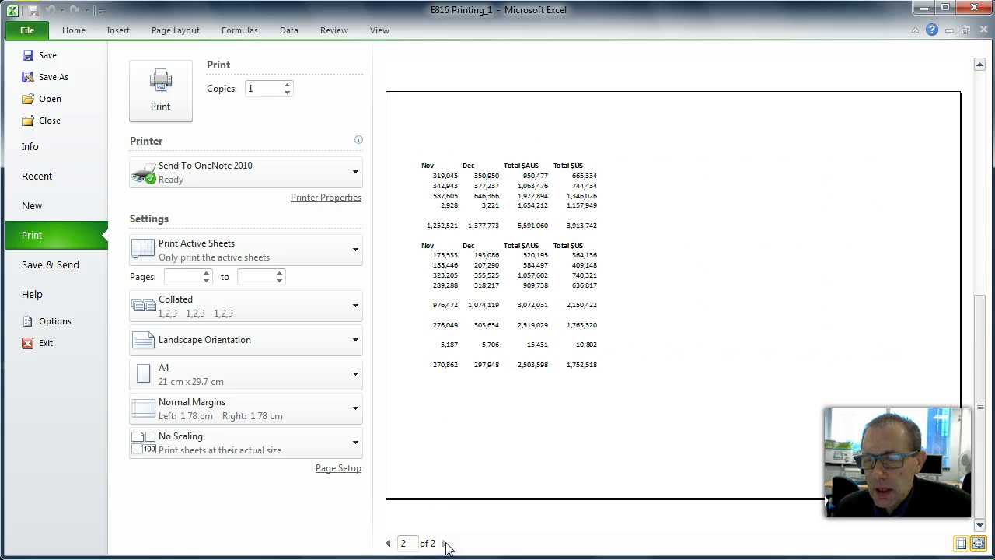
click(388, 543)
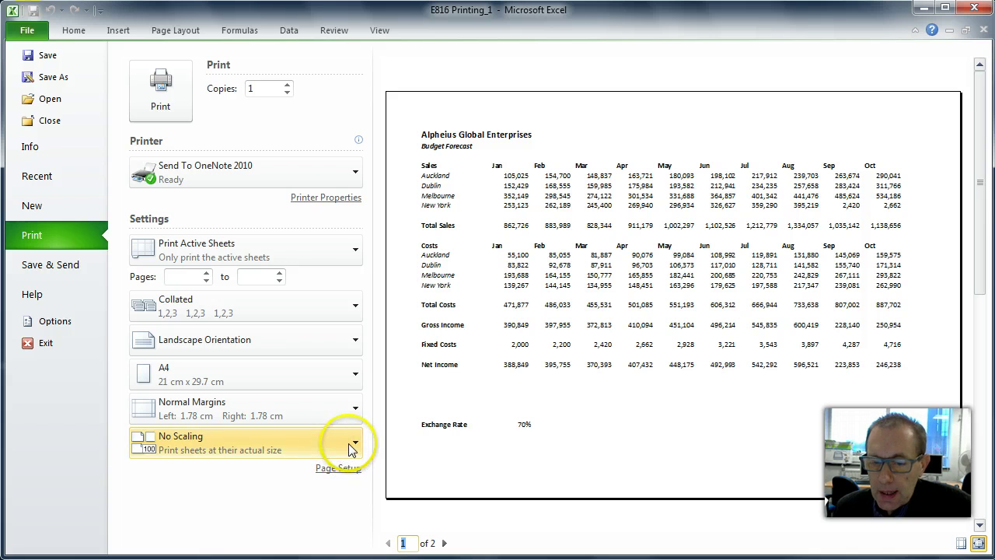
Set the printout scaling to Fit Sheet on One Page.
click(322, 449)
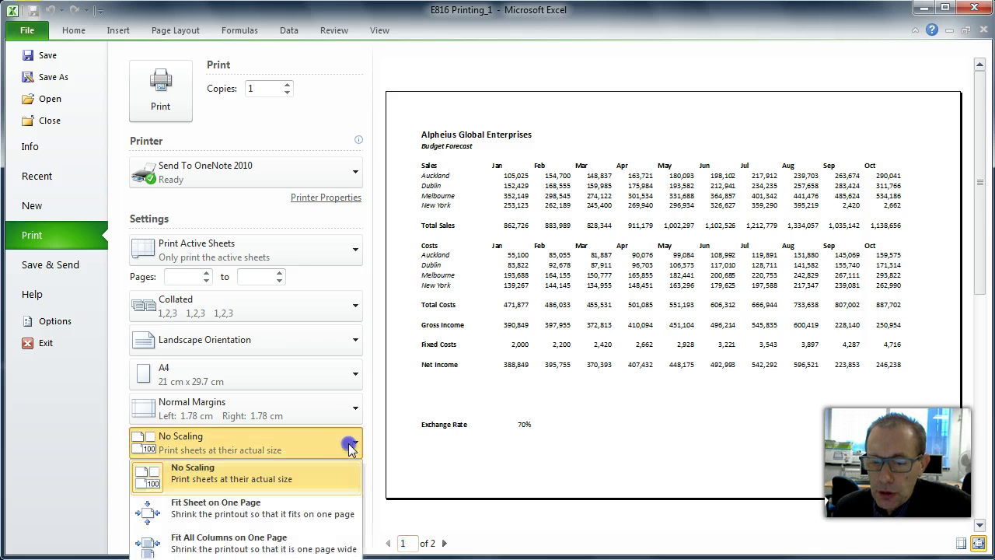
click(262, 505)
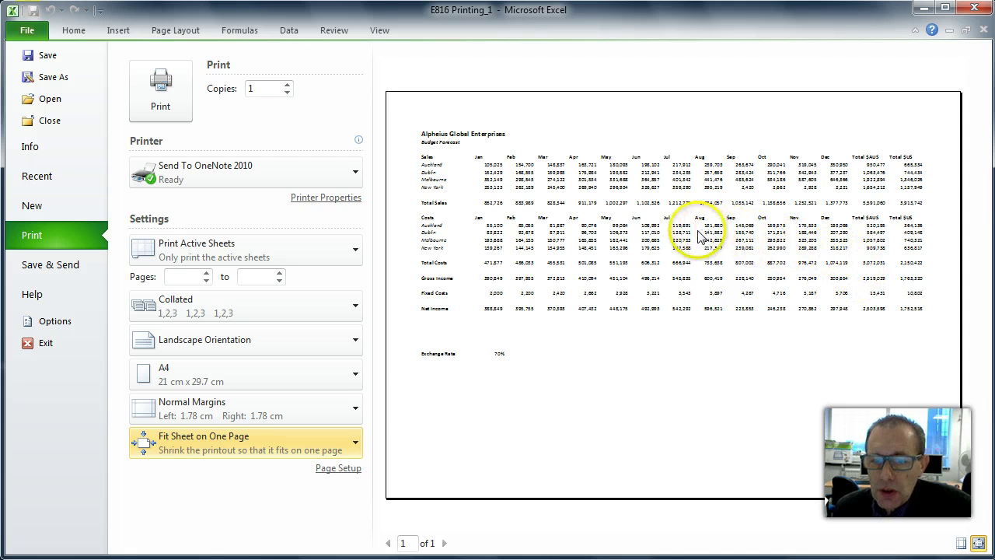
Turn on Gridlines on the Sheet tab of Page Setup.
click(345, 472)
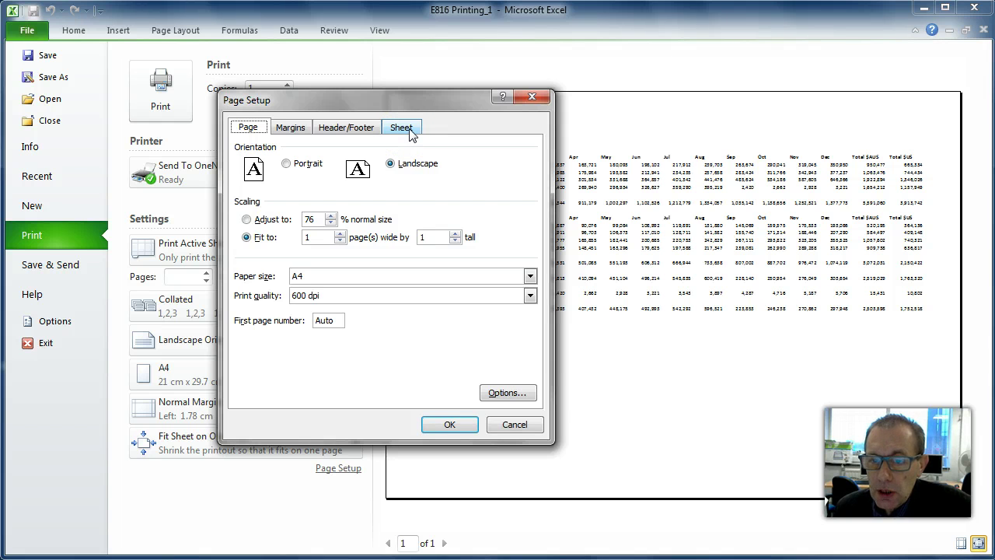
click(401, 131)
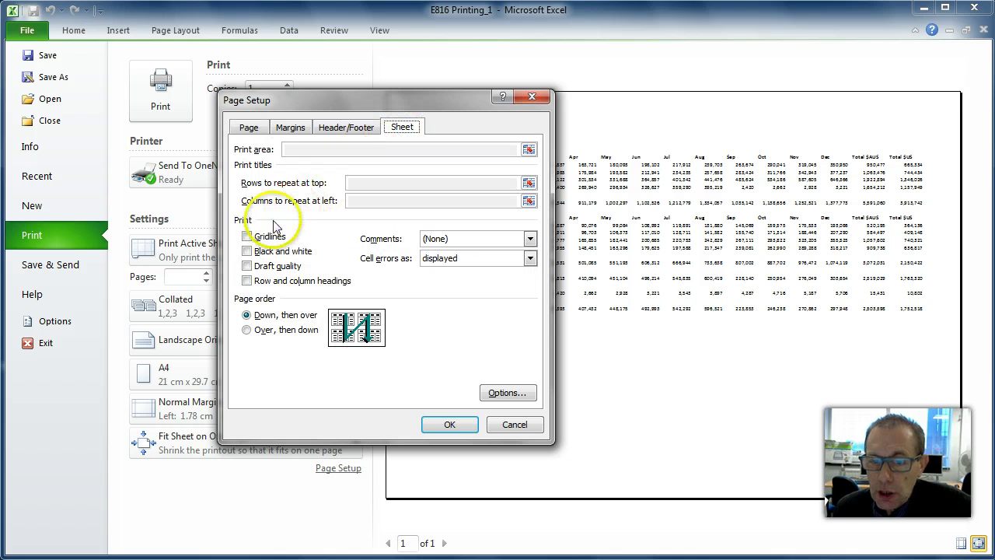
click(247, 237)
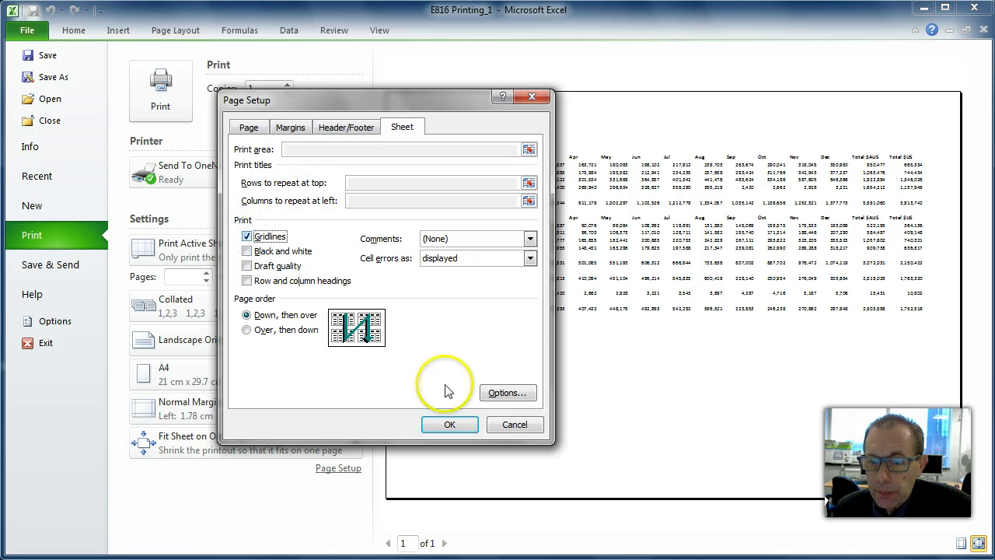
click(451, 426)
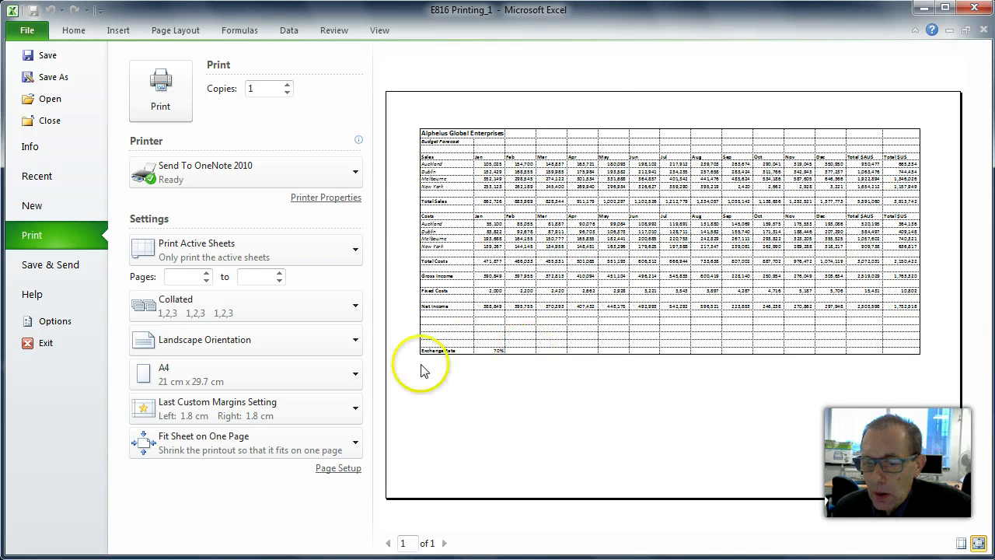
Turn on Row and column headings on the Sheet tab of Page Setup.
click(341, 469)
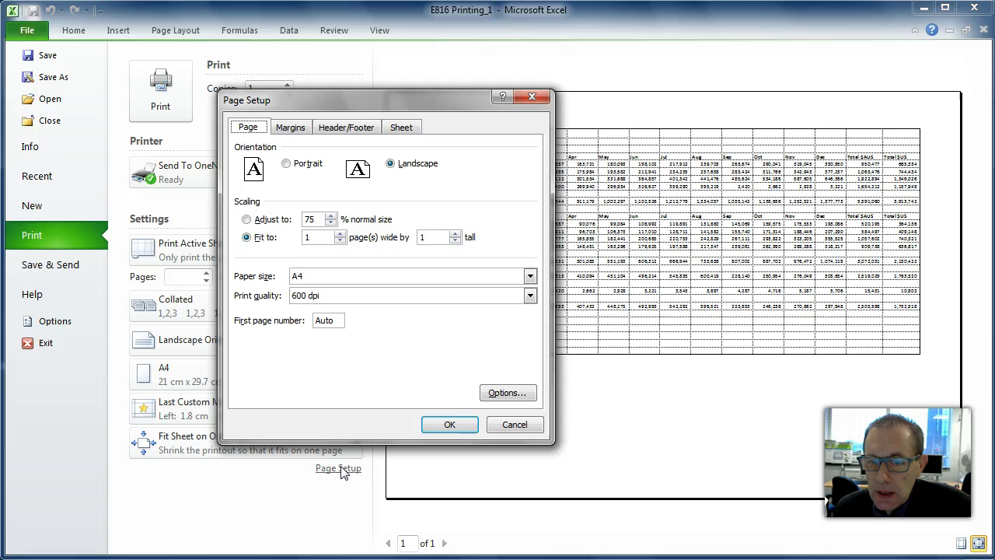
click(401, 127)
click(403, 131)
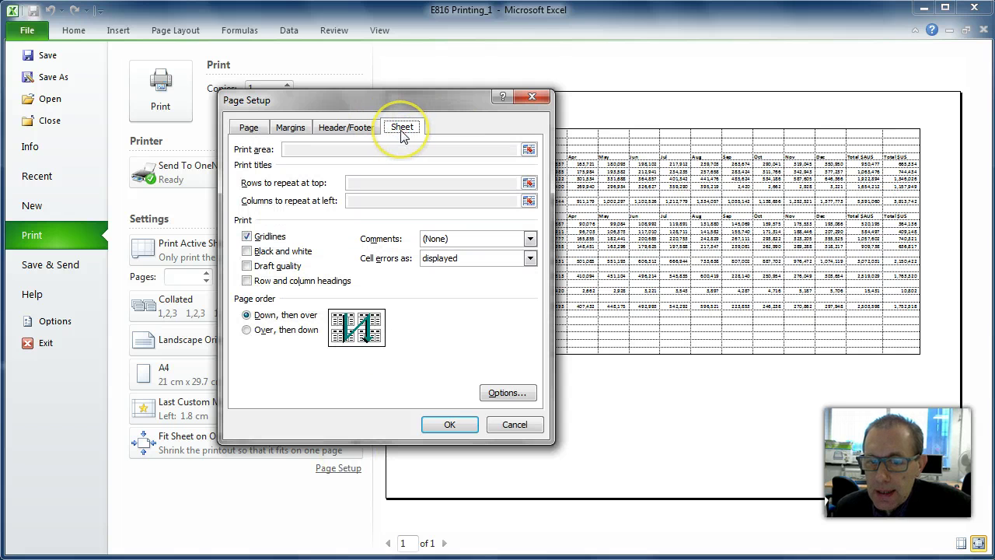
click(247, 282)
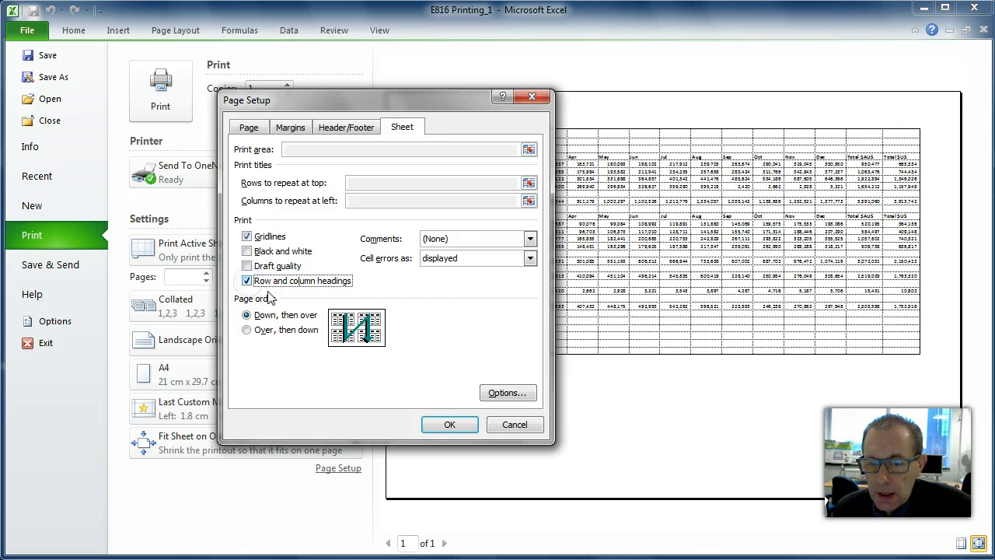
click(451, 427)
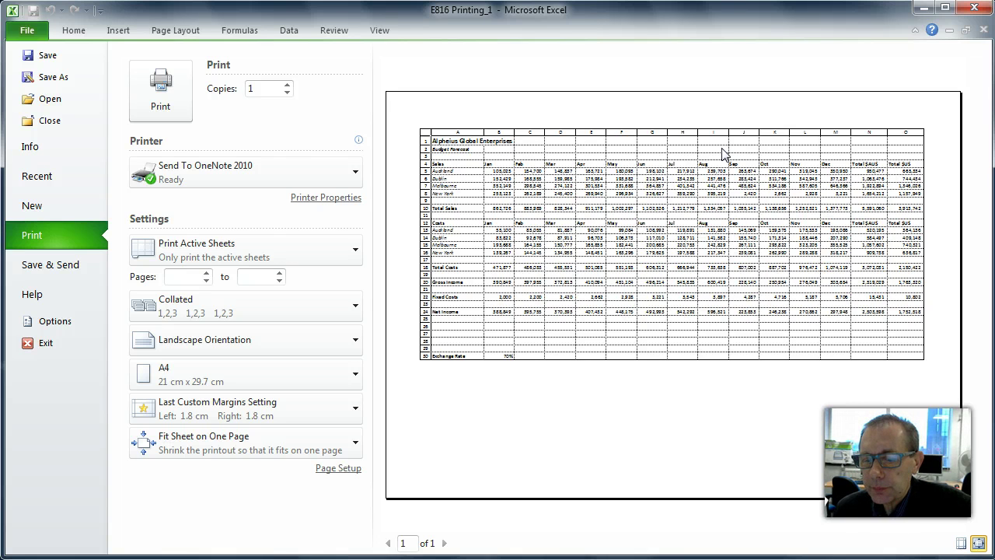
Go back to the worksheet and scroll through the Large sheet's Alpheius Leader Listing.
click(72, 34)
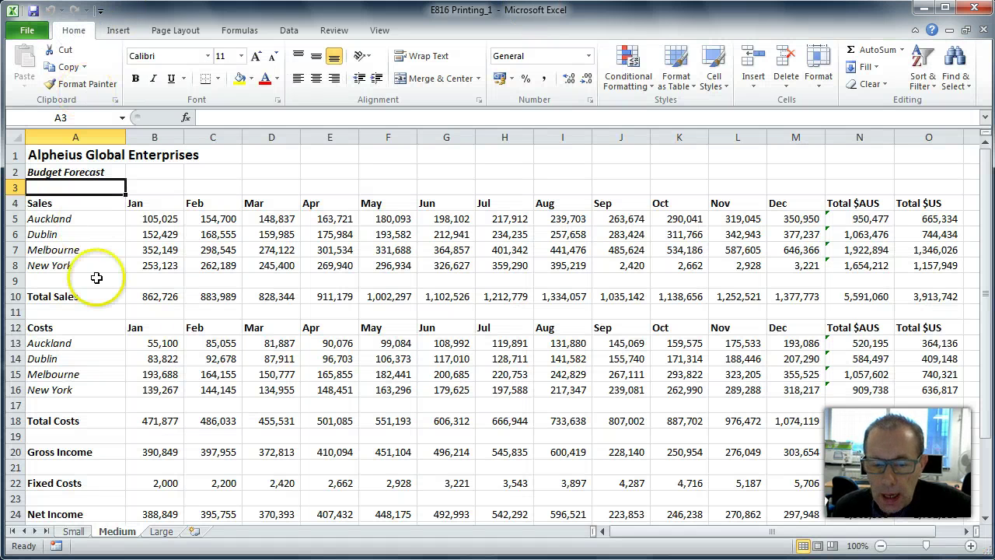
click(162, 531)
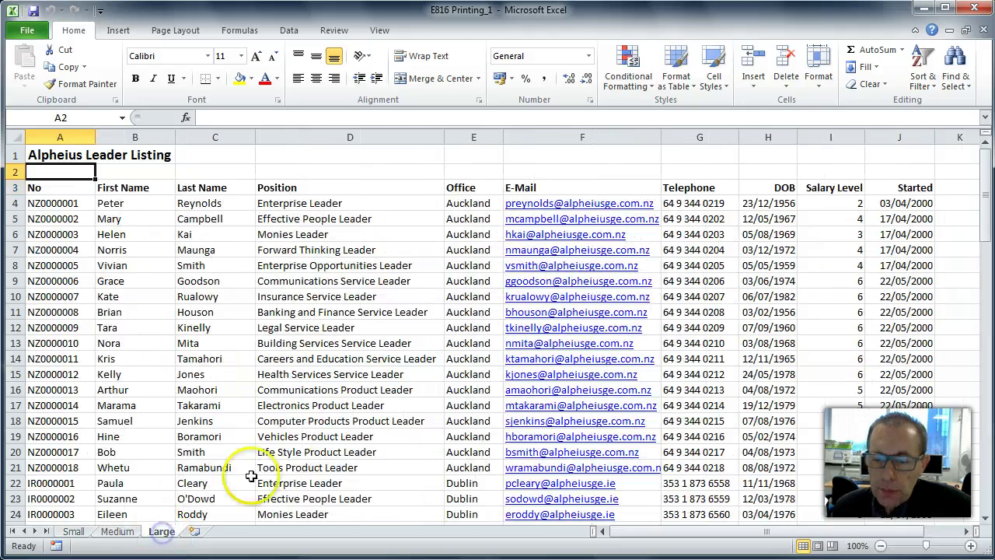
scroll(335, 393, down, 14)
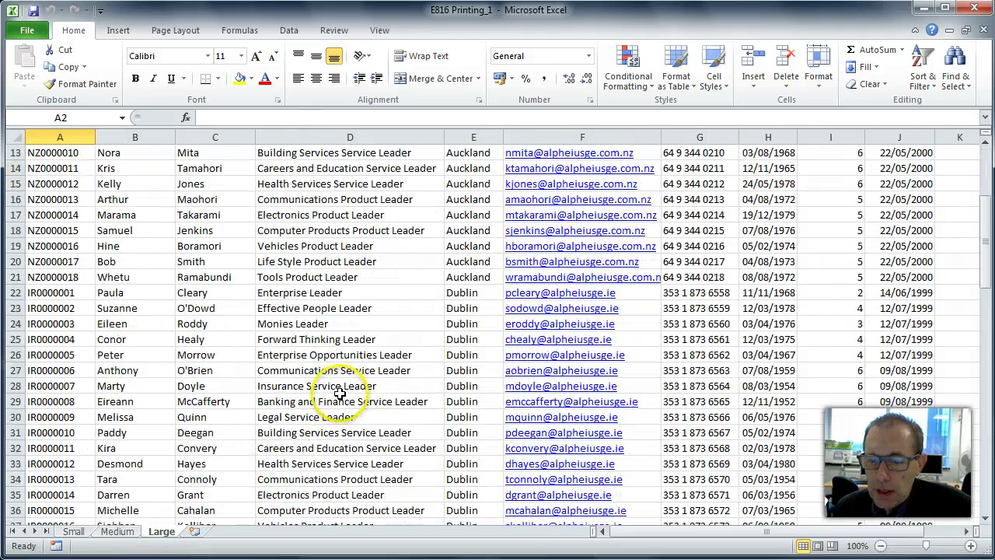
scroll(340, 381, down, 14)
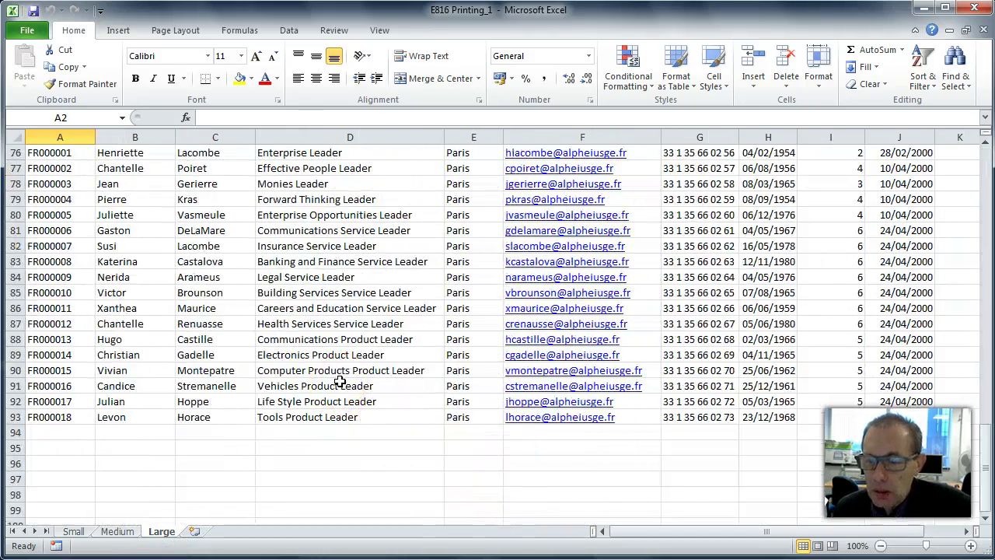
scroll(340, 382, up, 15)
scroll(340, 382, up, 13)
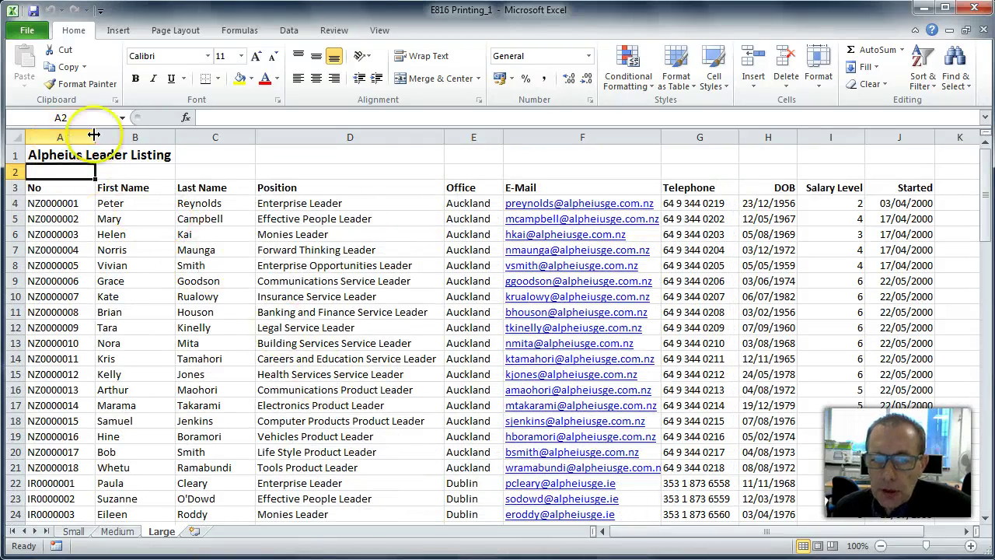
Preview the Large sheet's 6 portrait pages, then close Page Setup without changes.
click(27, 34)
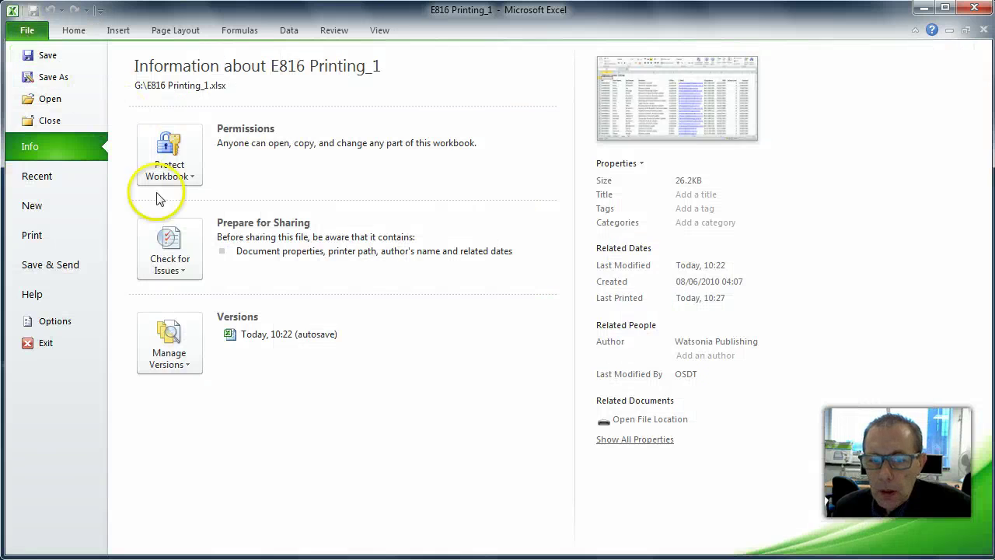
click(45, 243)
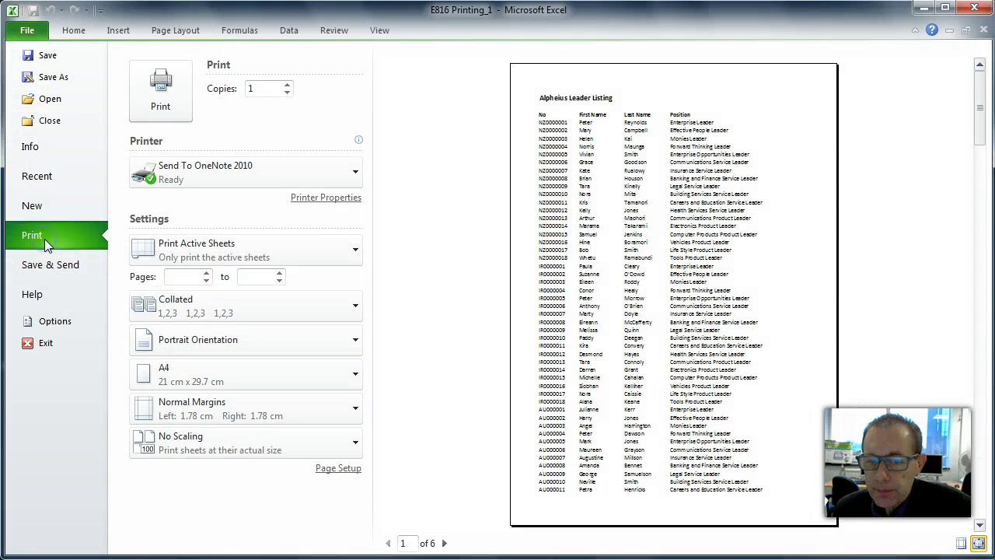
click(340, 470)
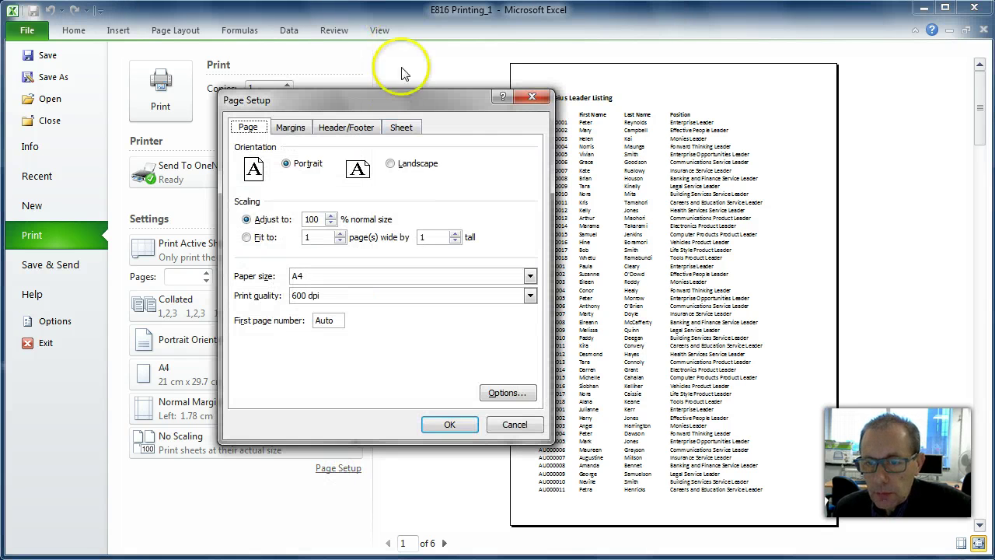
drag(361, 107, 319, 109)
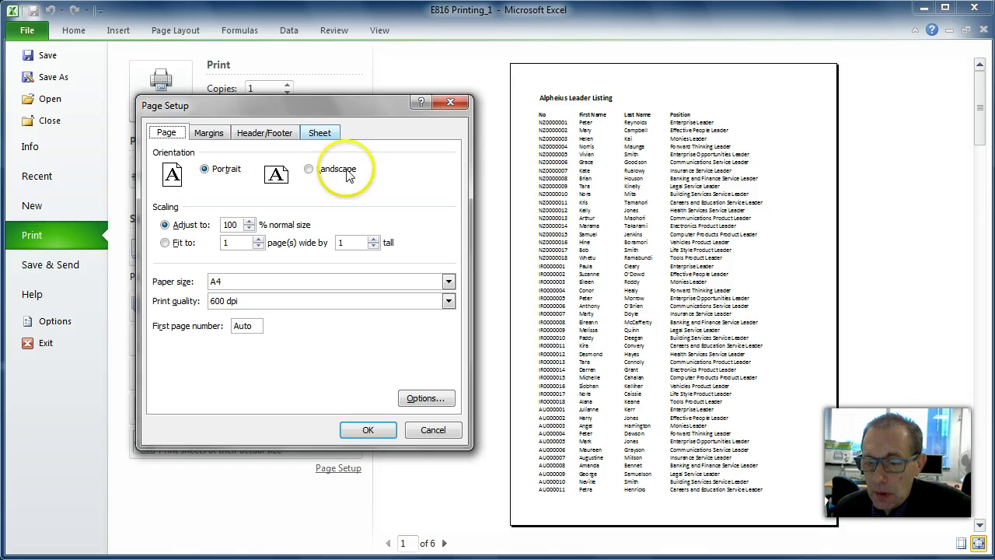
click(436, 430)
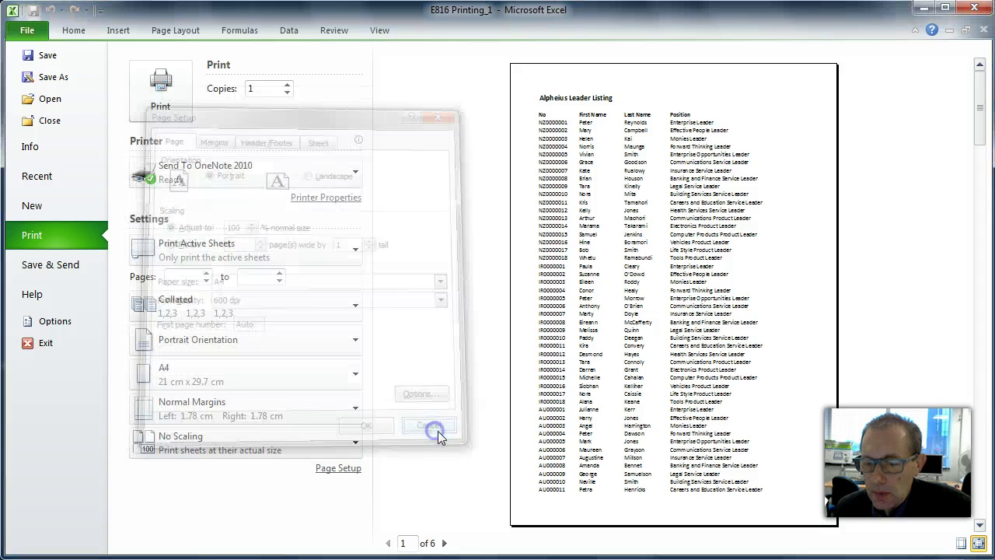
click(445, 542)
click(444, 543)
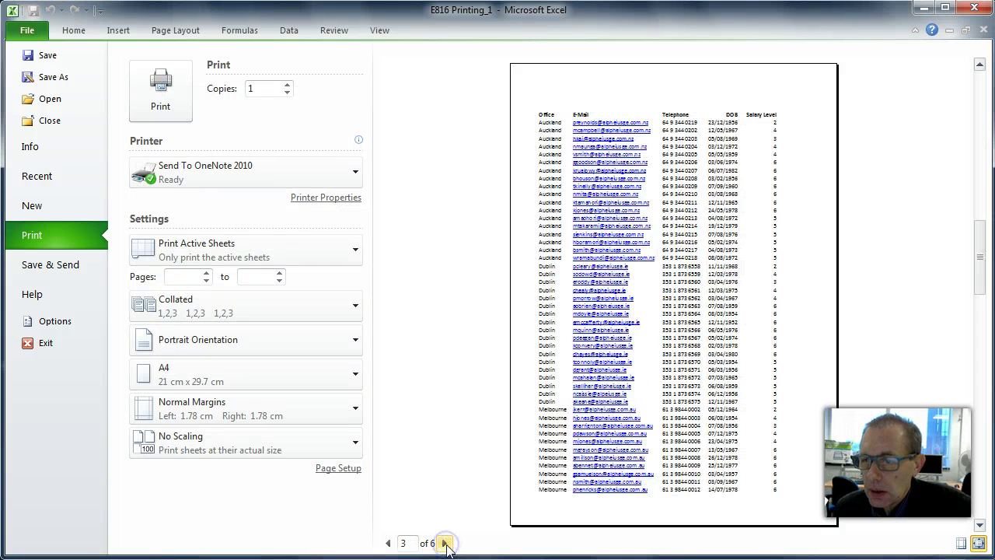
click(445, 542)
click(445, 543)
click(445, 543)
click(387, 542)
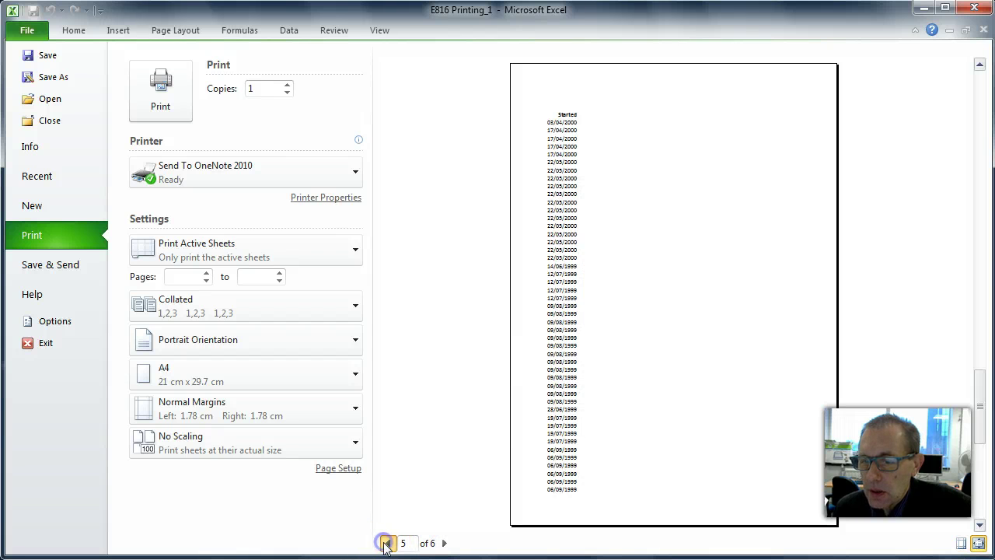
click(387, 542)
click(386, 543)
click(387, 542)
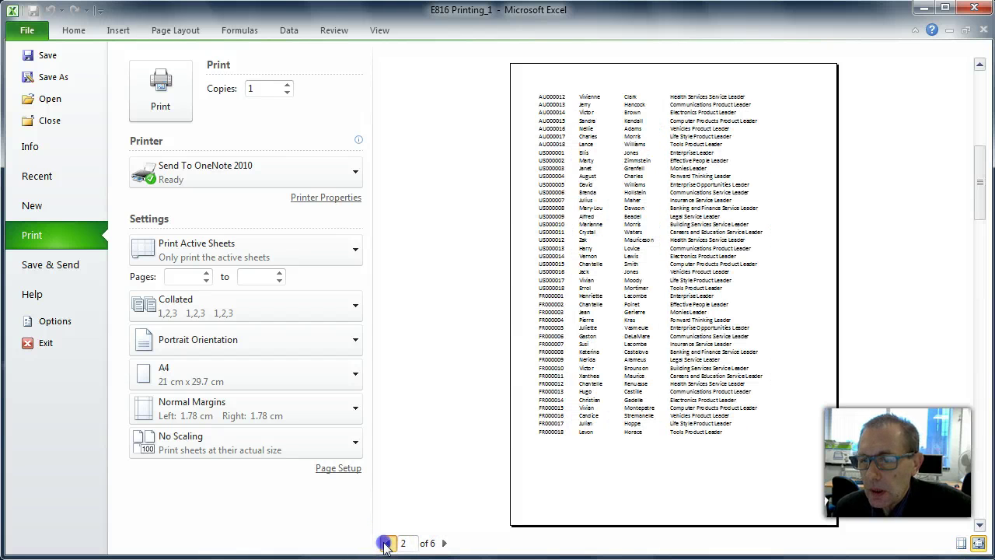
click(386, 544)
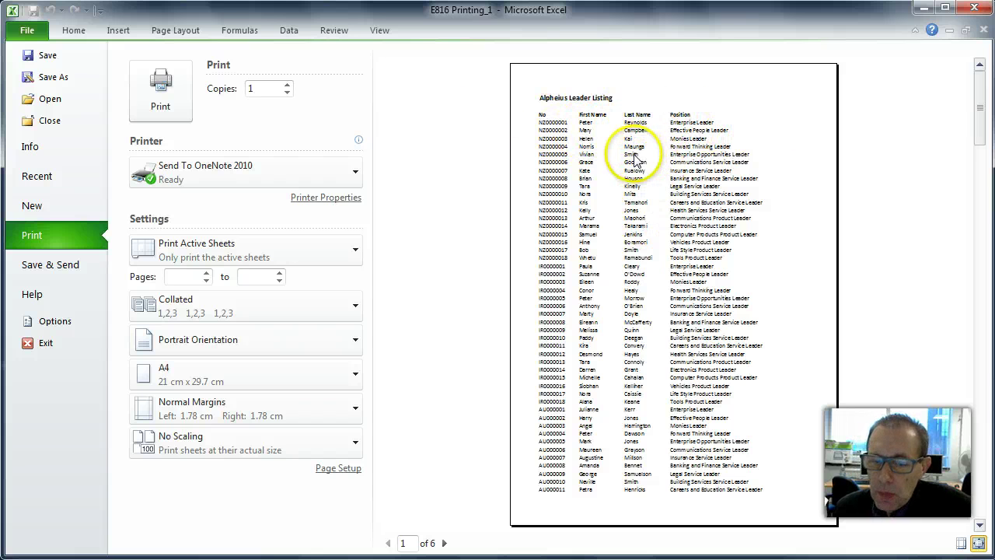
Set the Large sheet to Landscape orientation in Page Setup.
click(342, 468)
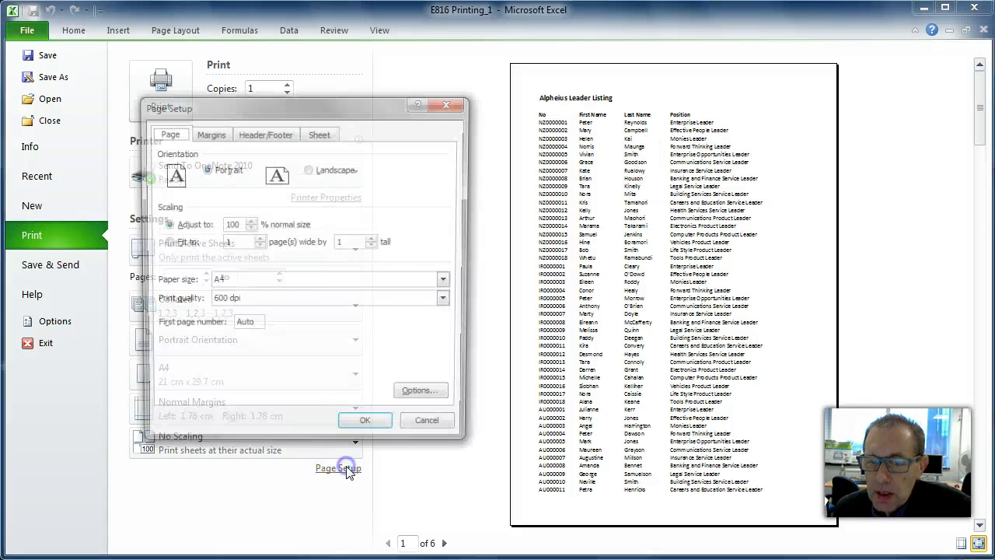
click(309, 170)
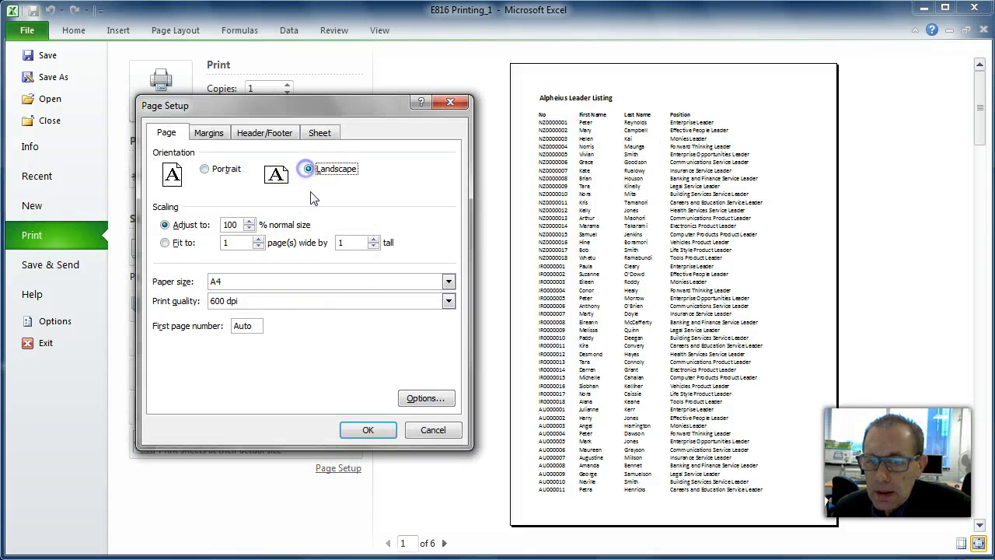
click(381, 432)
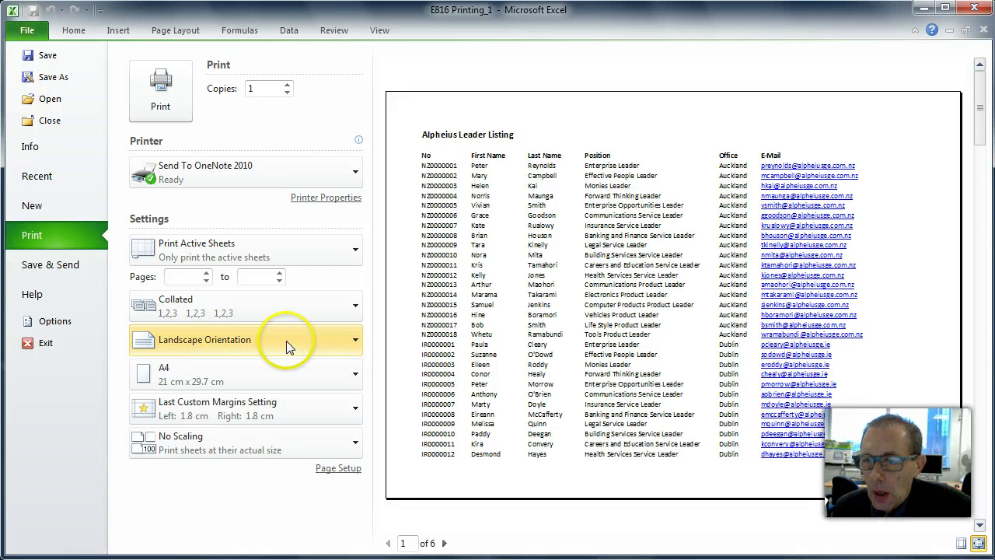
Review all six landscape preview pages forward and back.
click(445, 543)
click(446, 543)
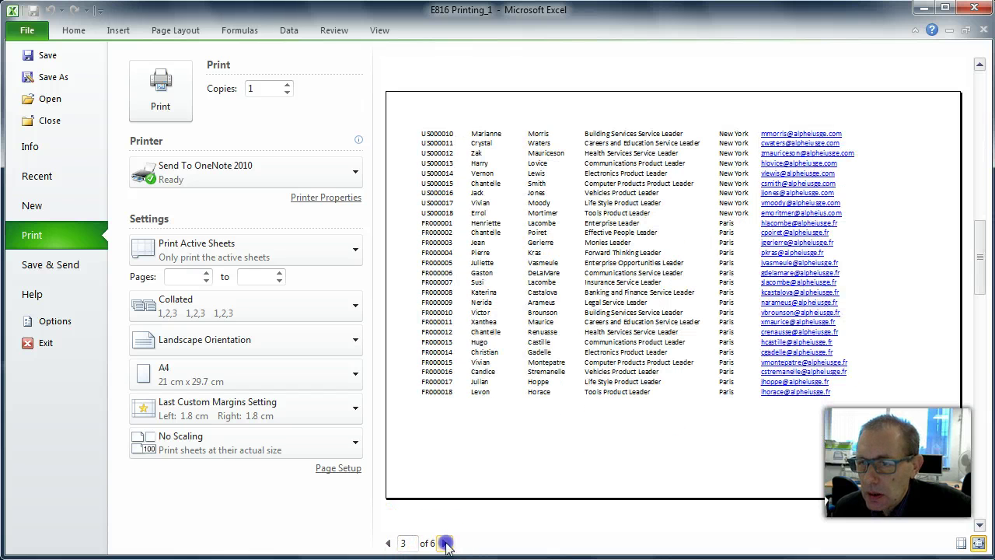
click(446, 543)
click(446, 543)
click(445, 543)
click(388, 544)
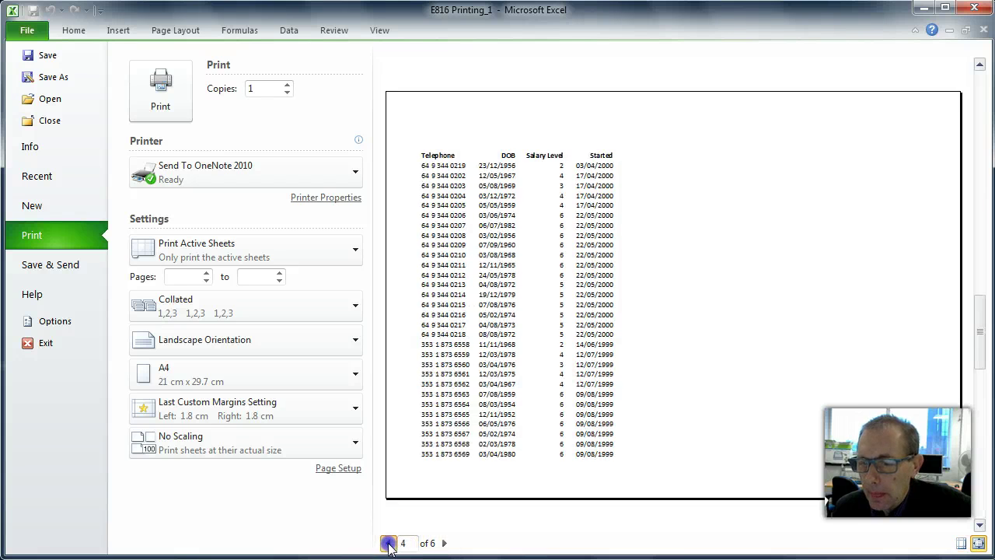
click(388, 544)
click(387, 544)
click(388, 543)
click(388, 544)
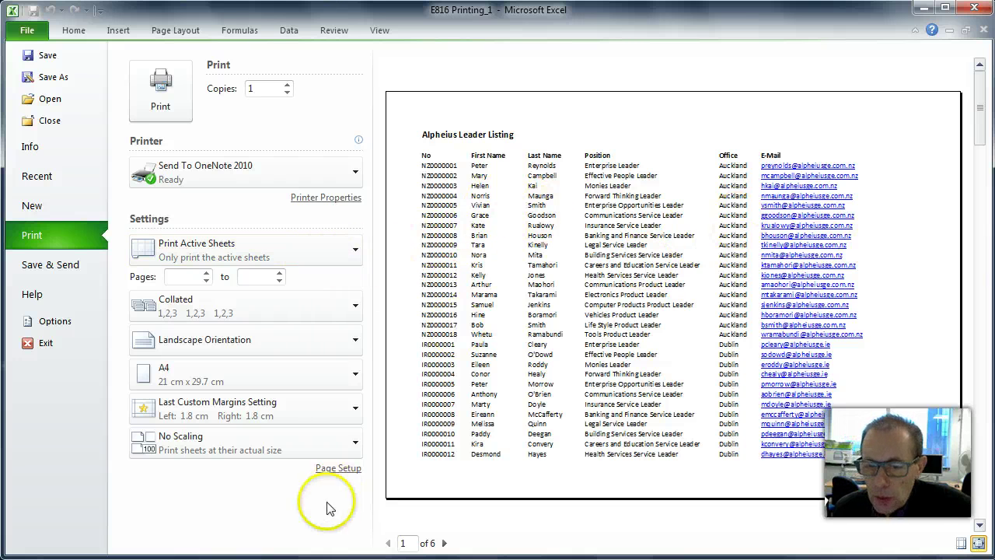
Scale the printout to fit 1 page wide in Page Setup.
click(339, 469)
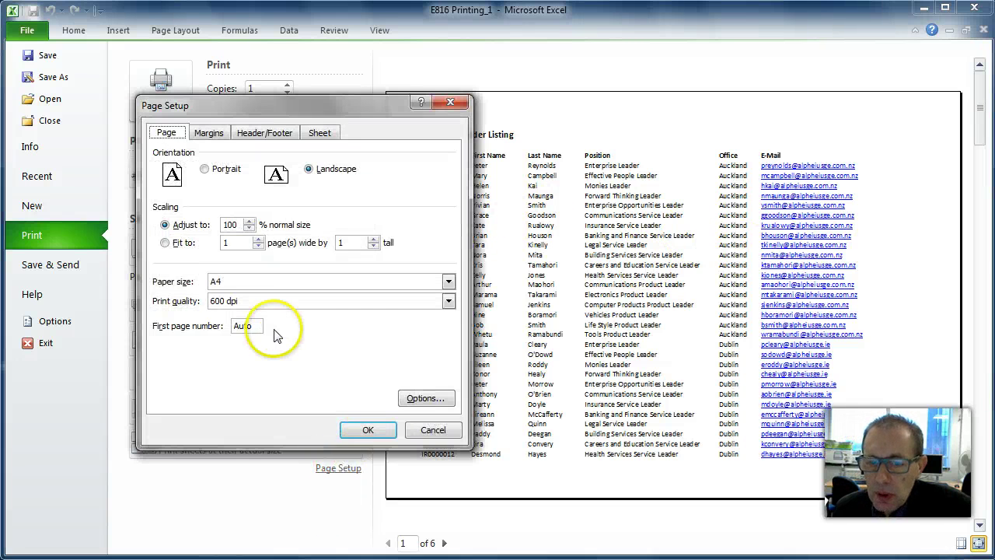
click(166, 243)
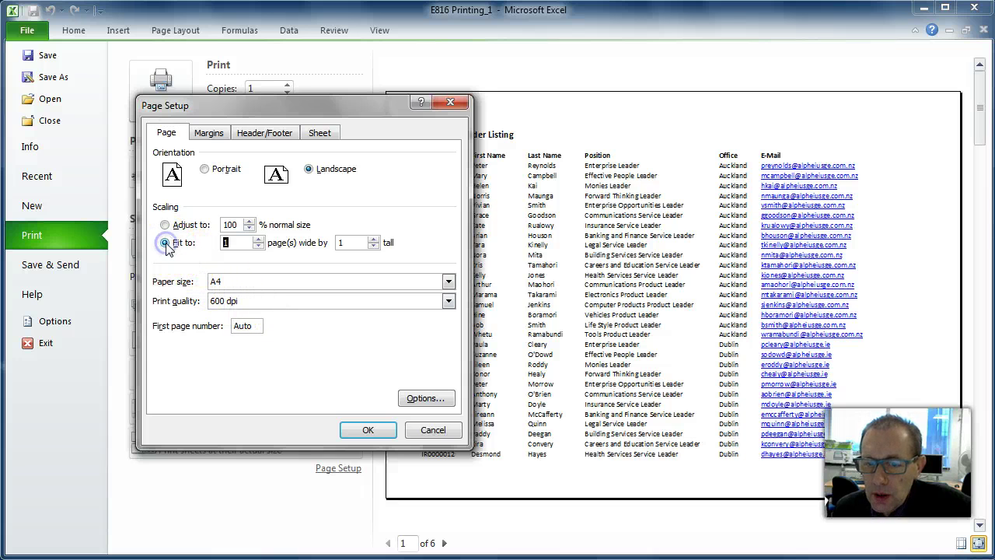
click(373, 239)
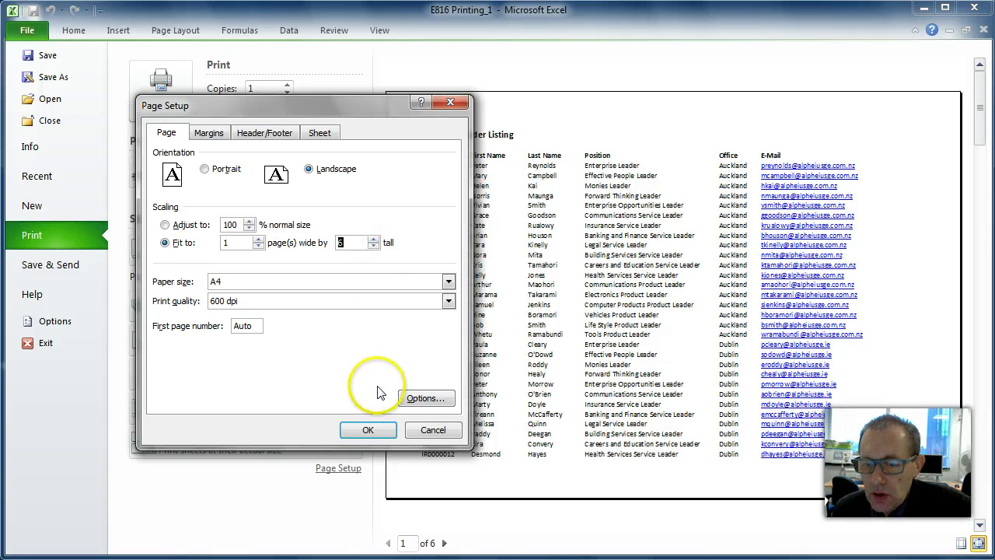
click(377, 430)
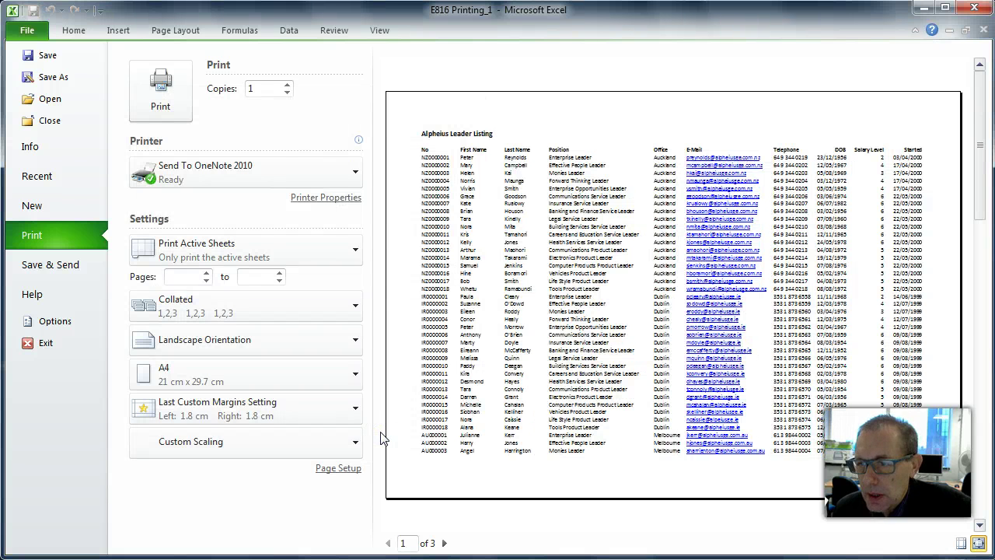
Review the 3 landscape preview pages and return to page 1.
click(445, 543)
click(447, 543)
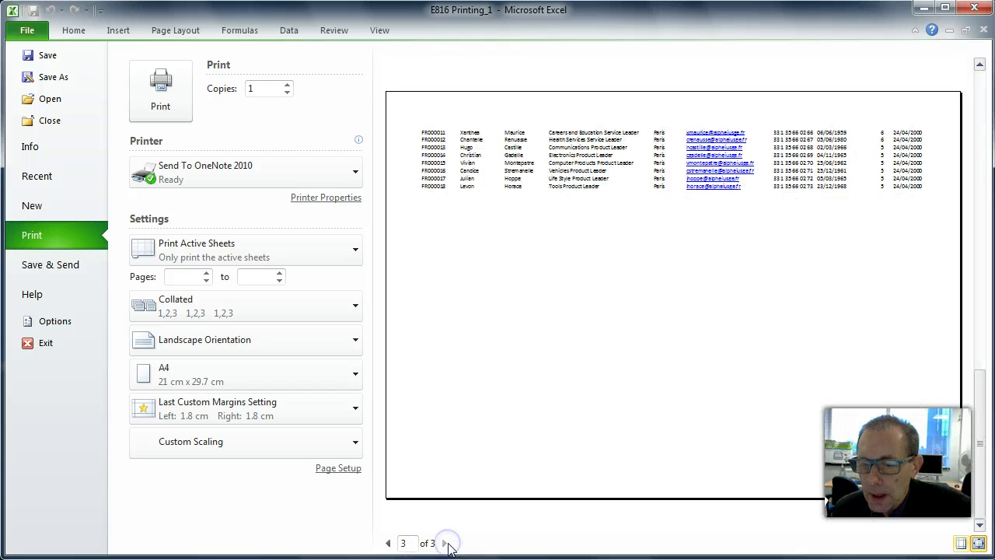
click(388, 543)
click(388, 544)
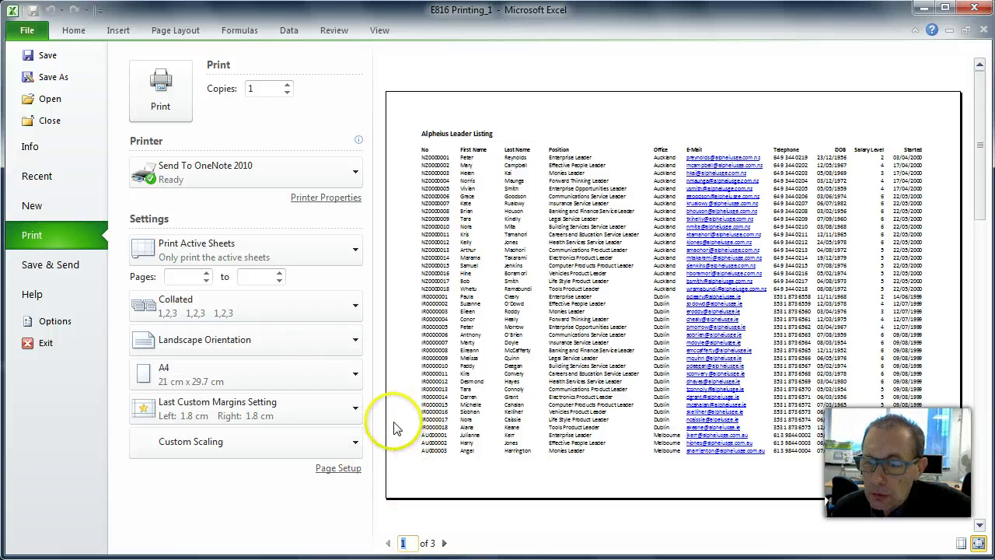
Apply Fit All Columns on One Page scaling, then reopen Page Setup to check it.
click(350, 470)
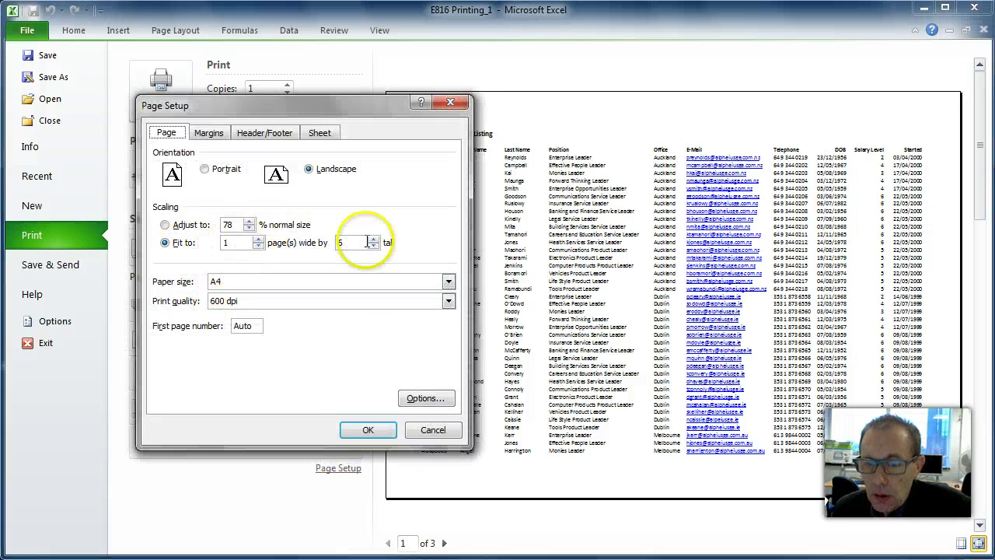
click(433, 431)
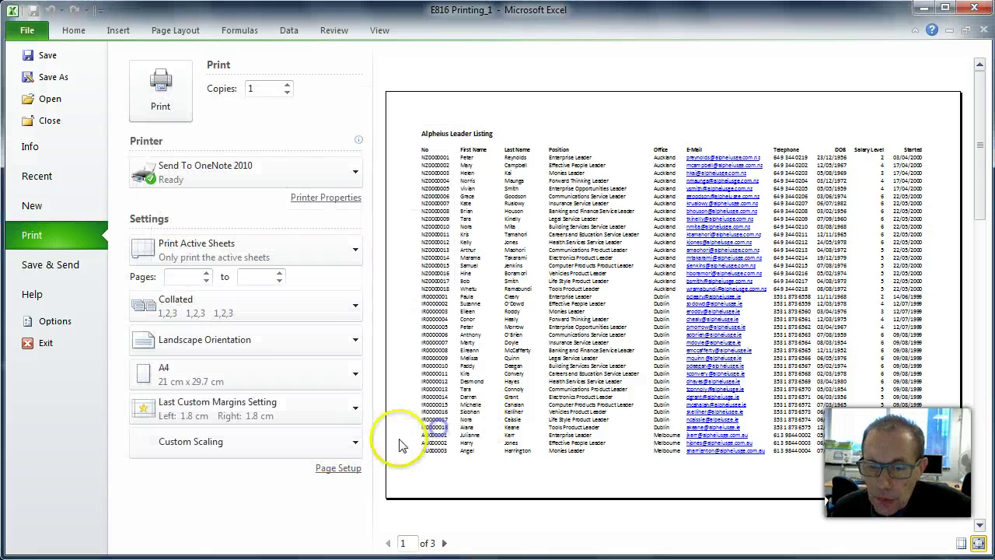
click(351, 410)
click(352, 410)
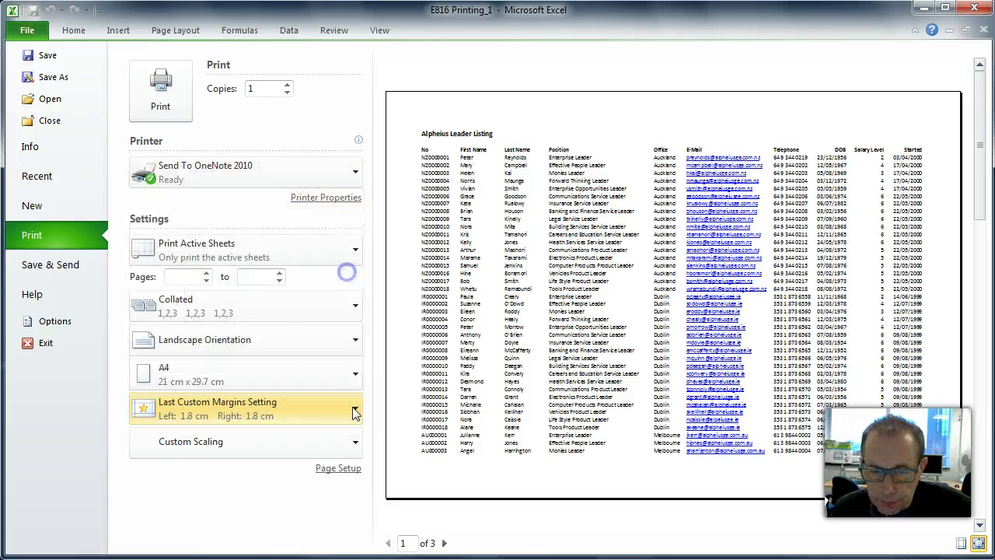
click(349, 441)
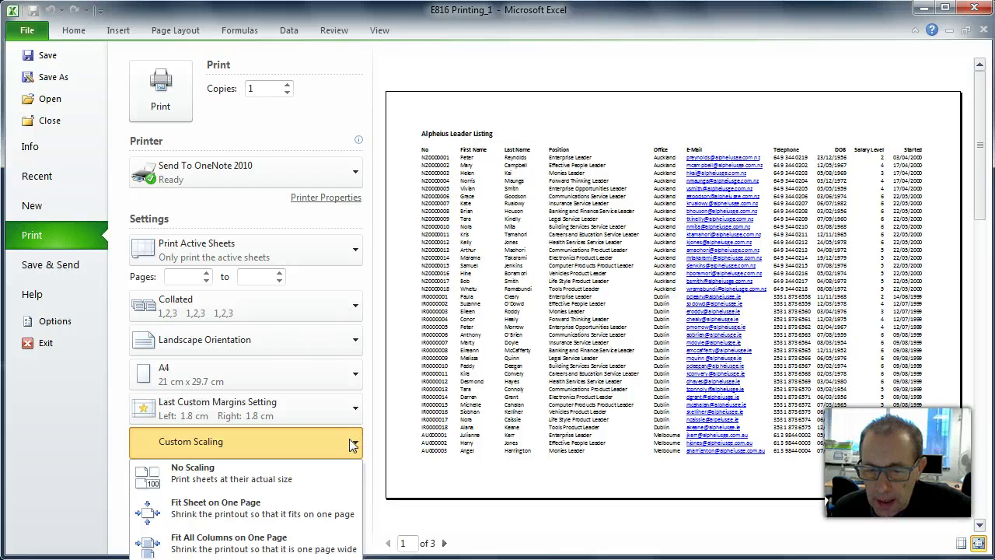
click(300, 547)
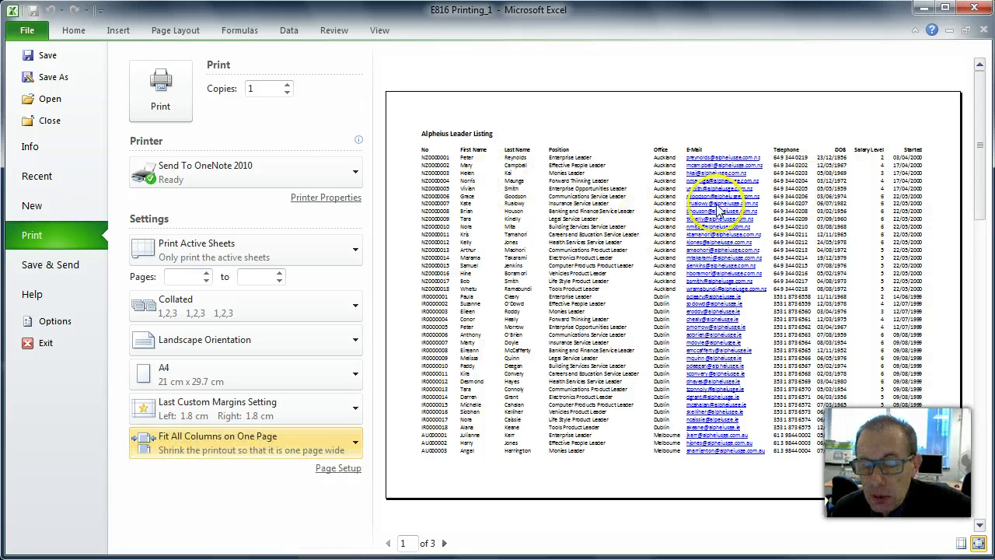
click(344, 469)
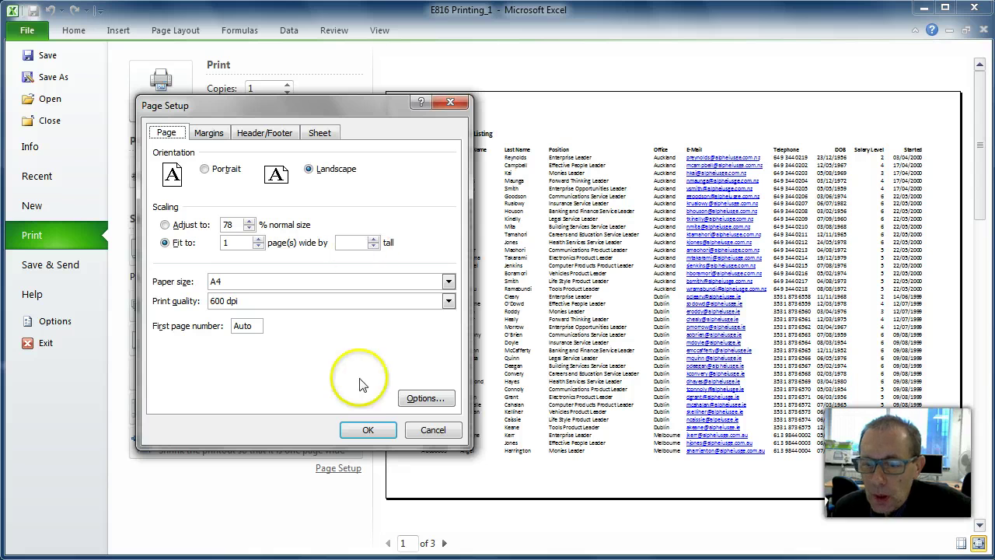
click(364, 428)
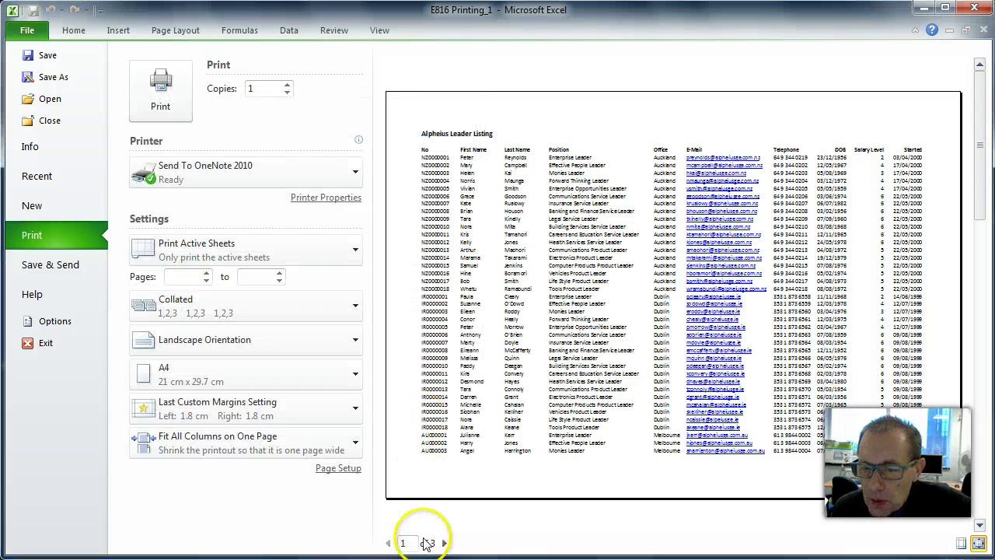
click(446, 544)
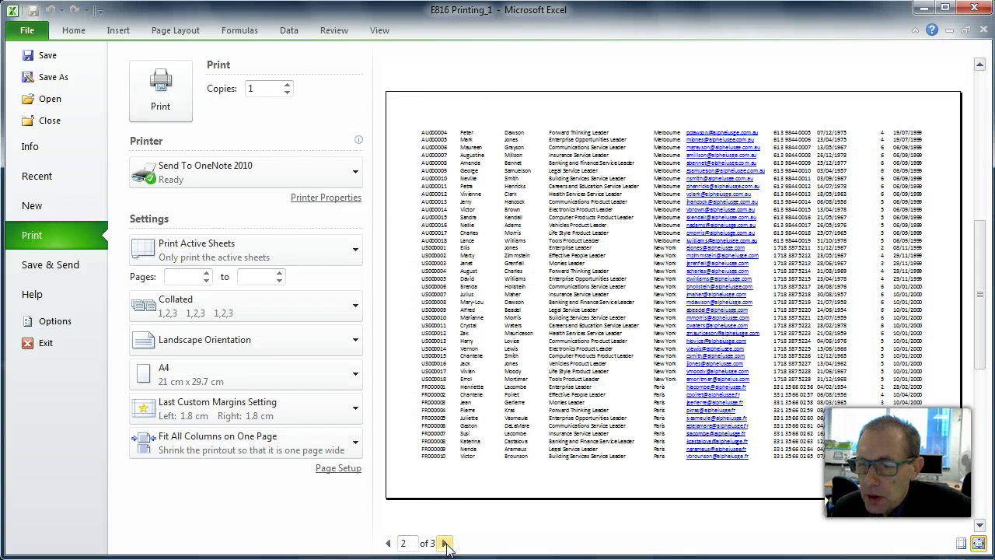
click(446, 543)
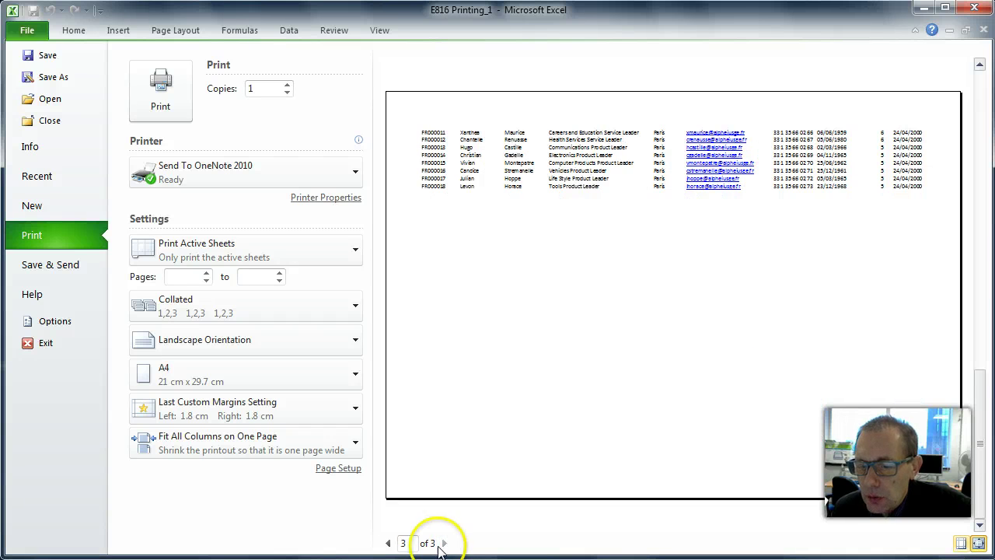
click(389, 544)
click(389, 543)
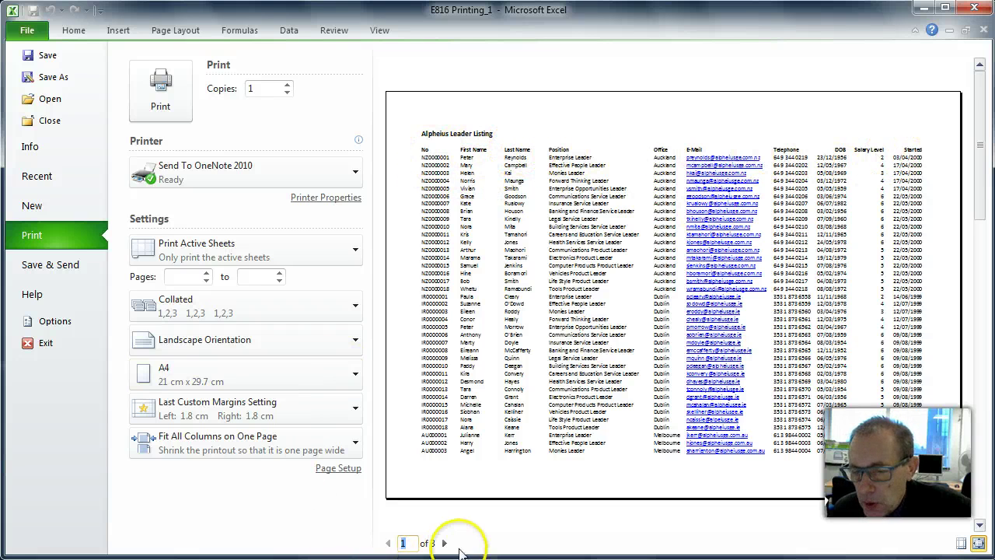
click(445, 543)
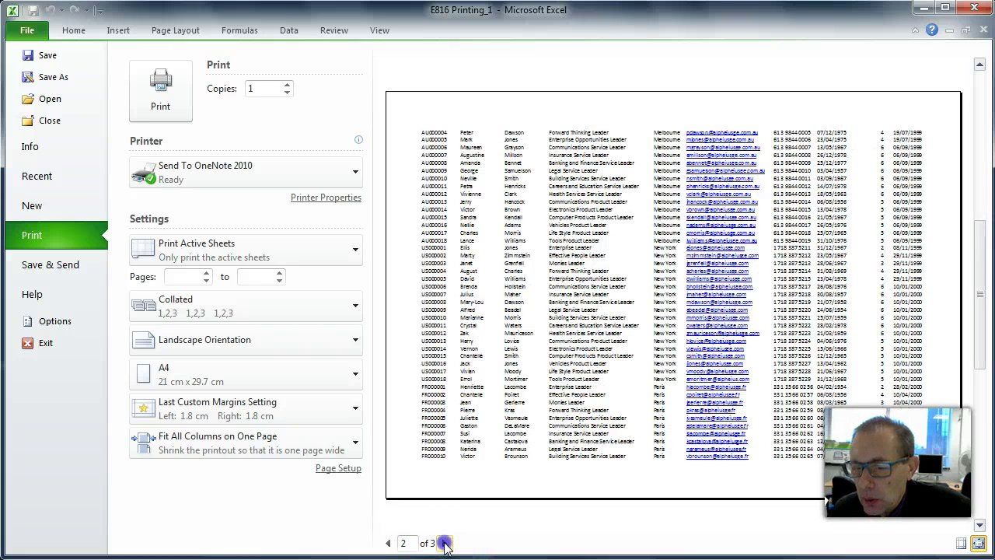
click(445, 542)
click(388, 543)
click(389, 543)
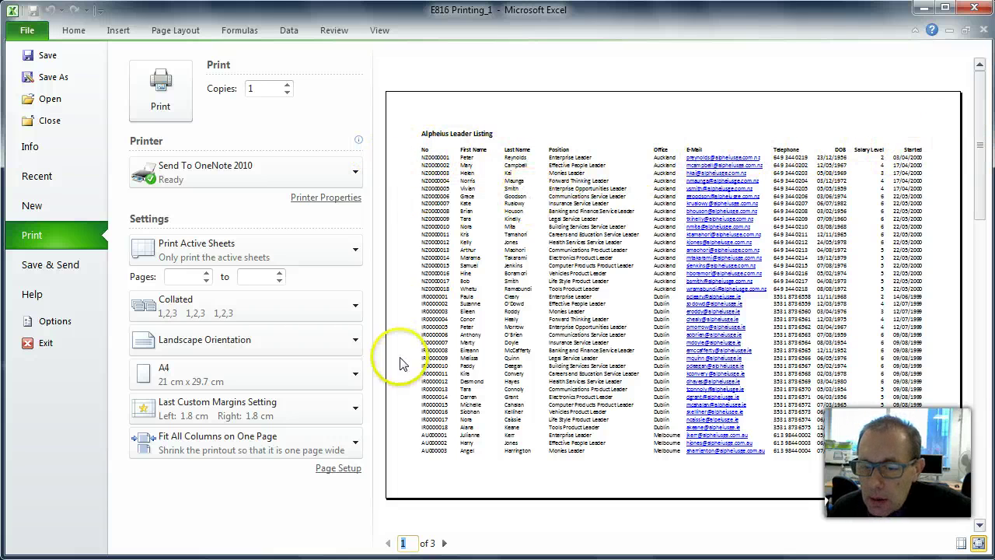
Review the Sheet tab print options in Page Setup and cancel without changes.
click(338, 470)
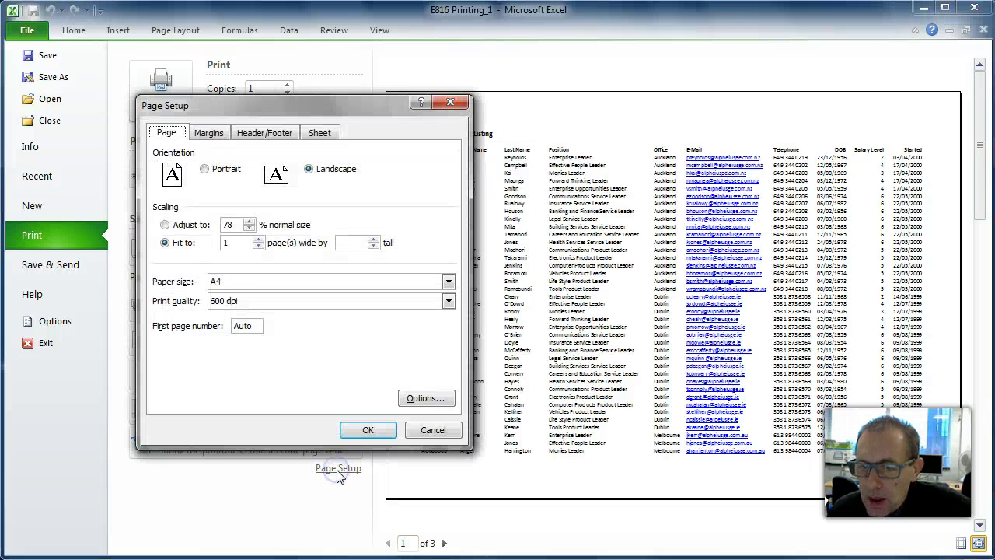
click(324, 133)
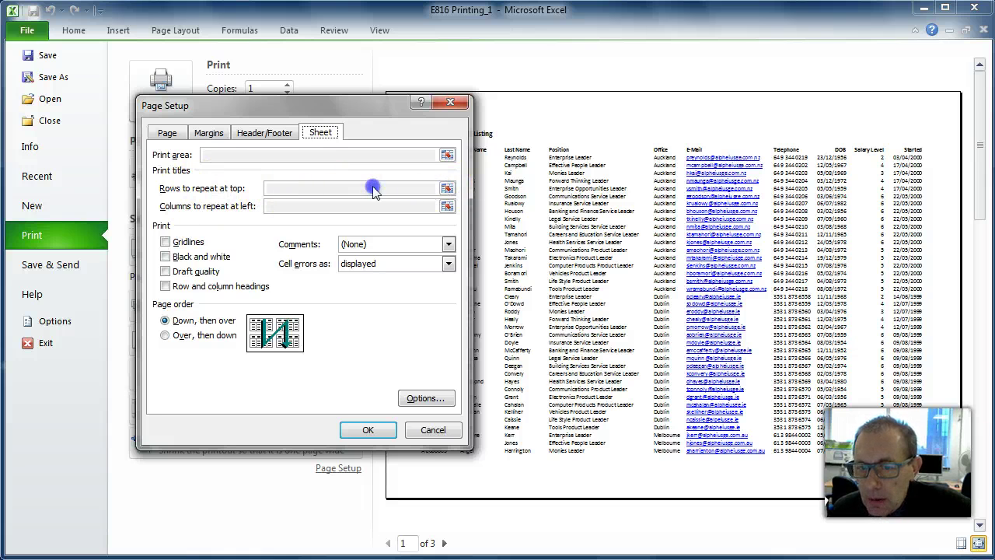
click(433, 430)
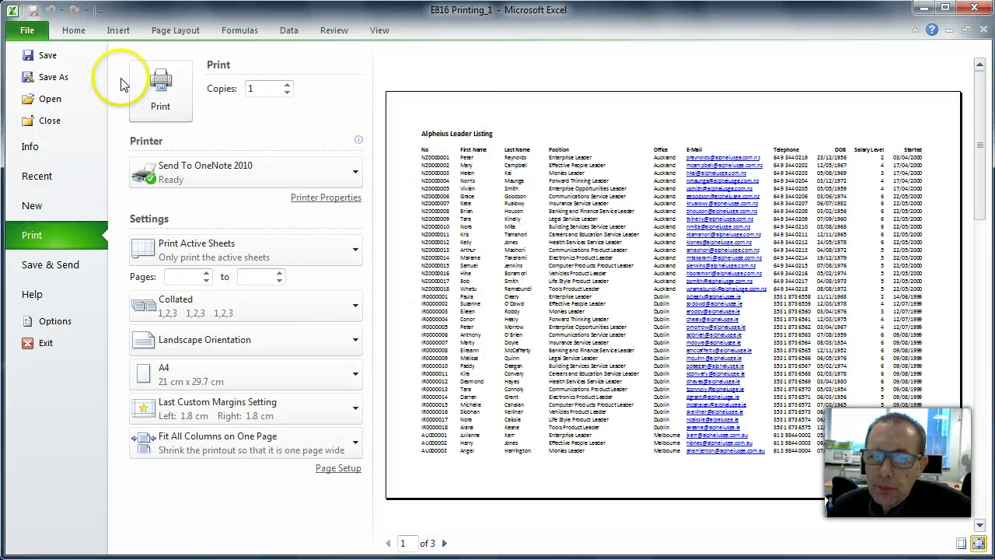
Set Rows to repeat at top to $3:$3 by picking row 3 on the sheet.
click(171, 32)
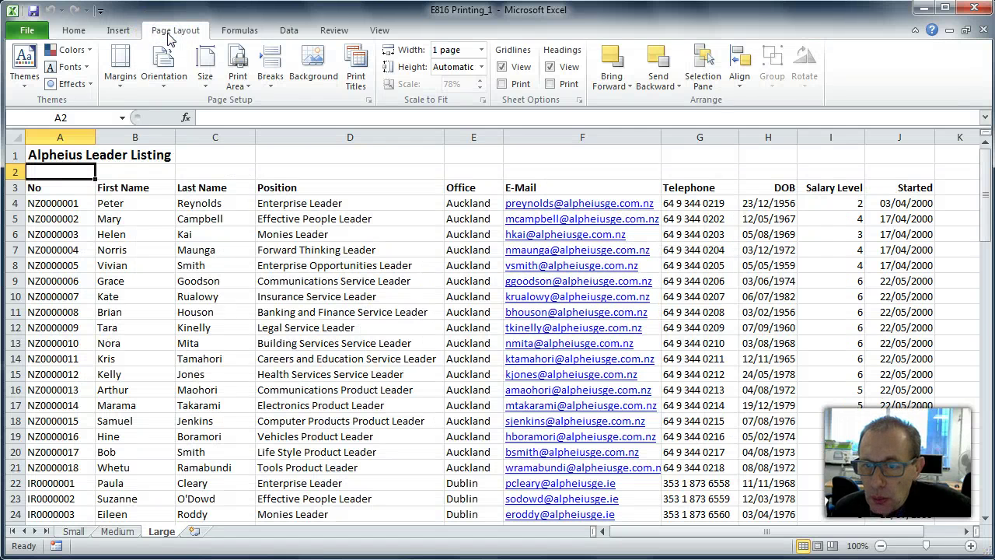
click(363, 74)
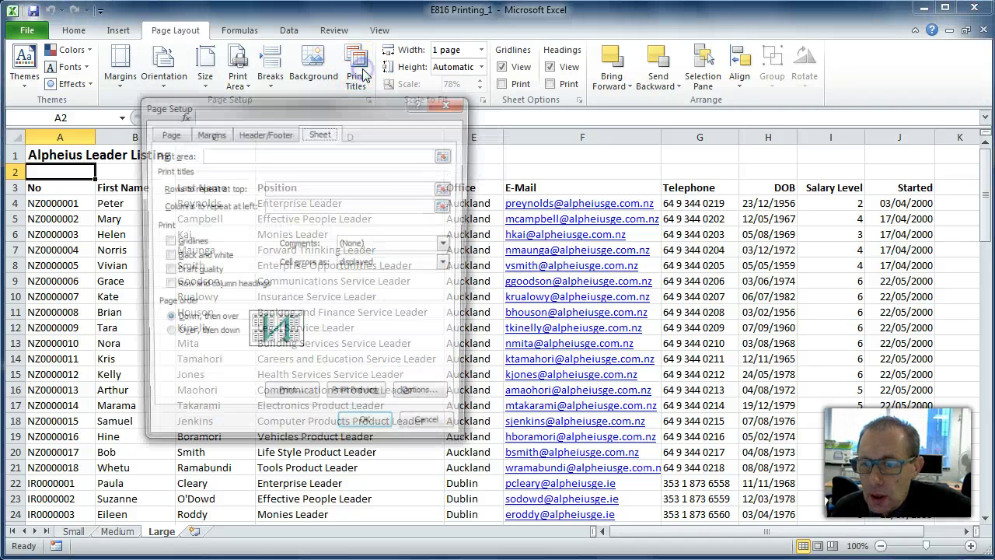
drag(366, 107, 812, 169)
click(769, 240)
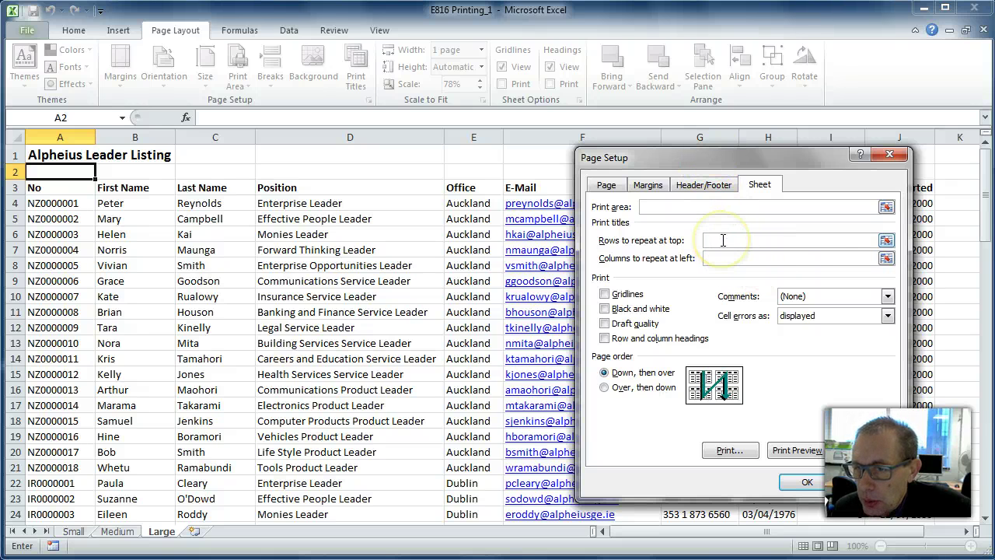
click(887, 241)
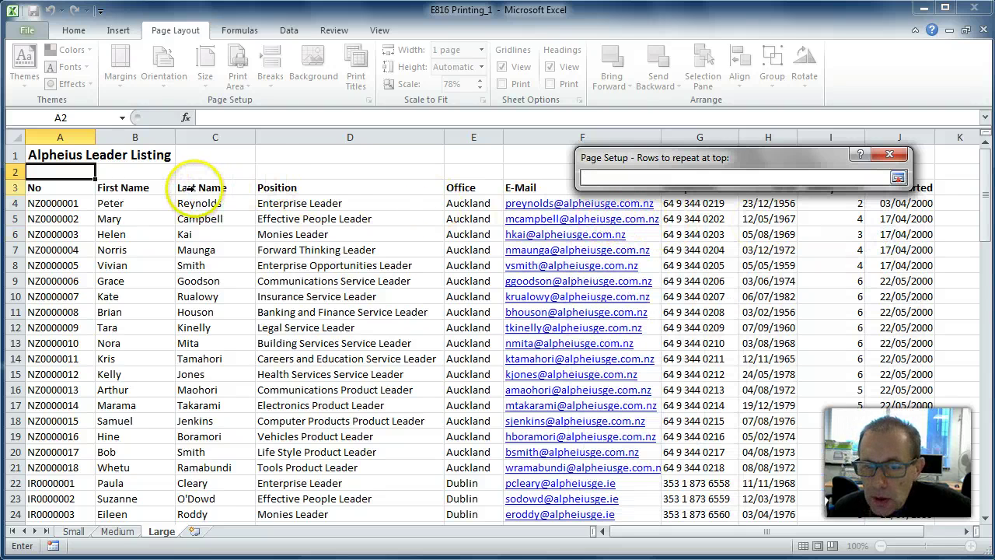
click(147, 187)
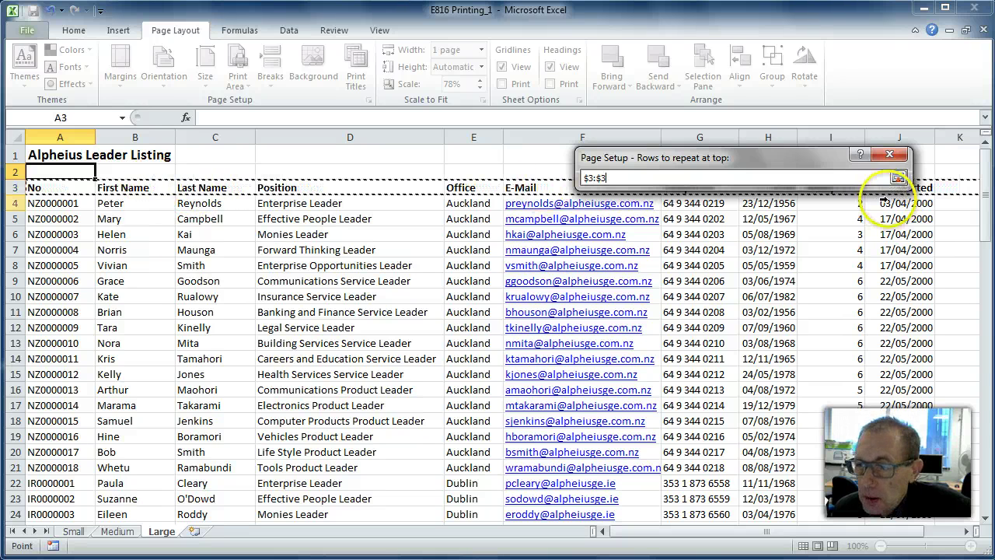
click(899, 179)
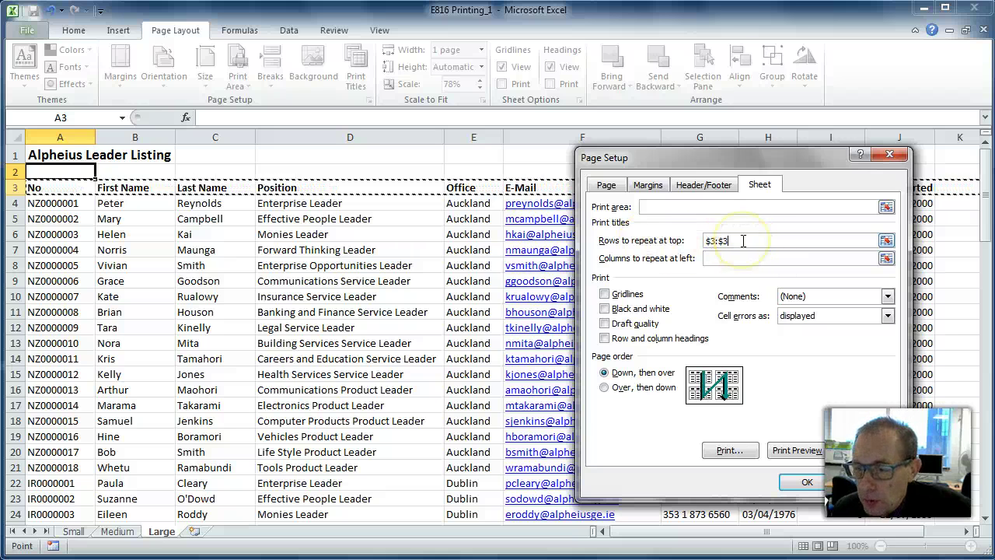
Print-preview the sheet, paging through pages 1 to 3 and back to page 1.
click(797, 451)
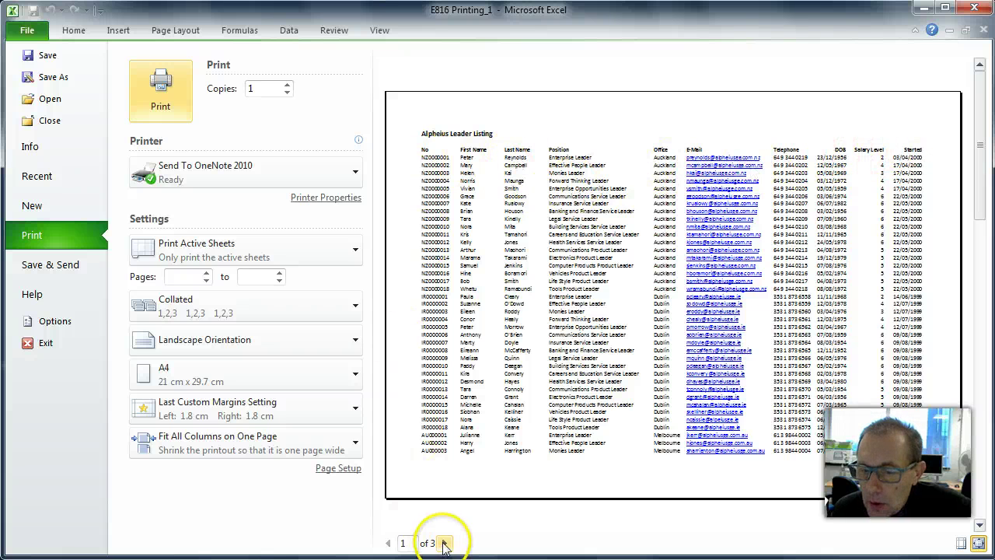
click(444, 542)
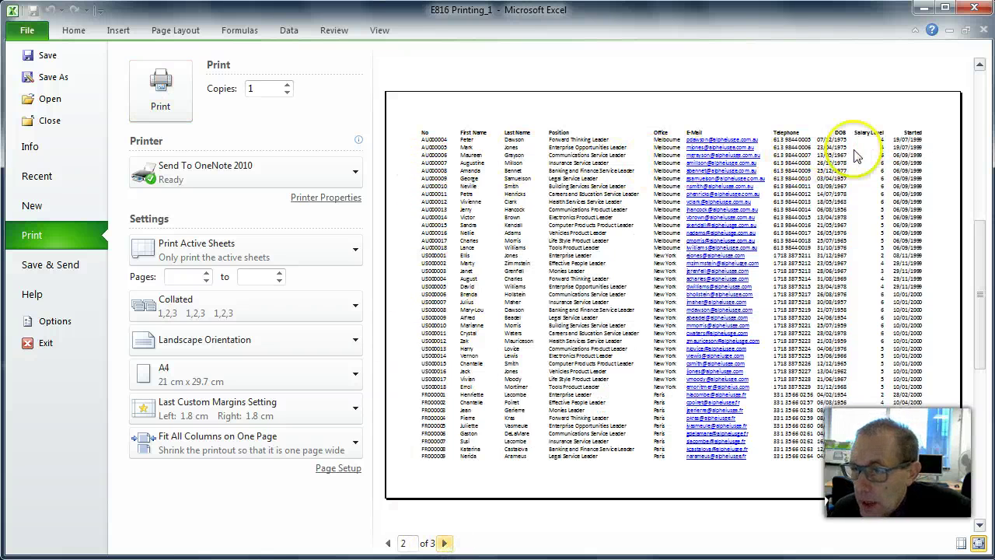
click(444, 542)
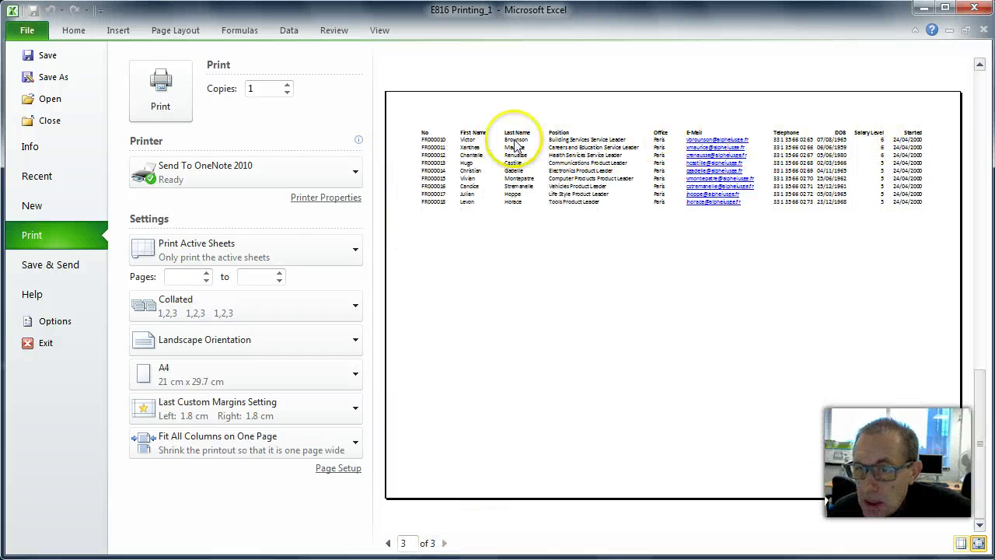
click(388, 543)
click(387, 543)
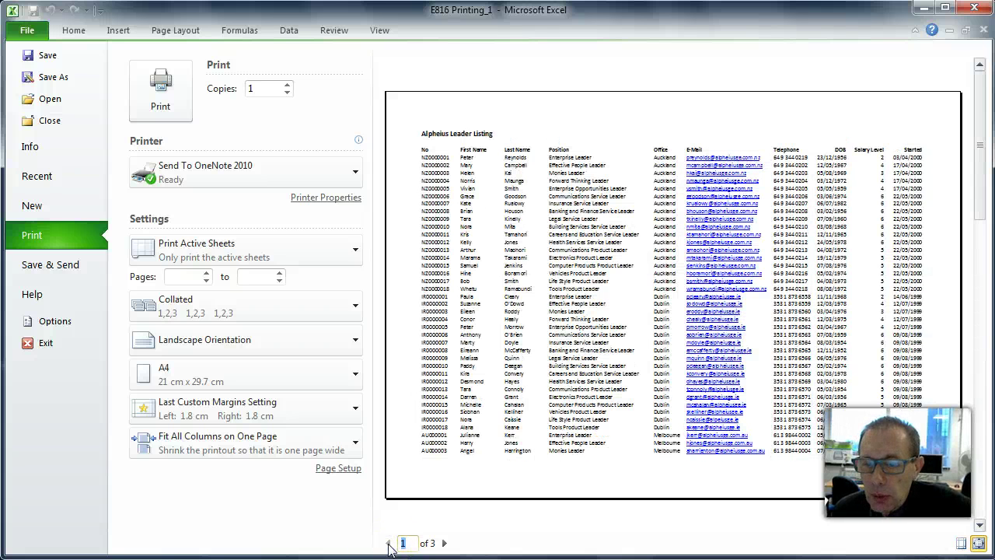
click(330, 470)
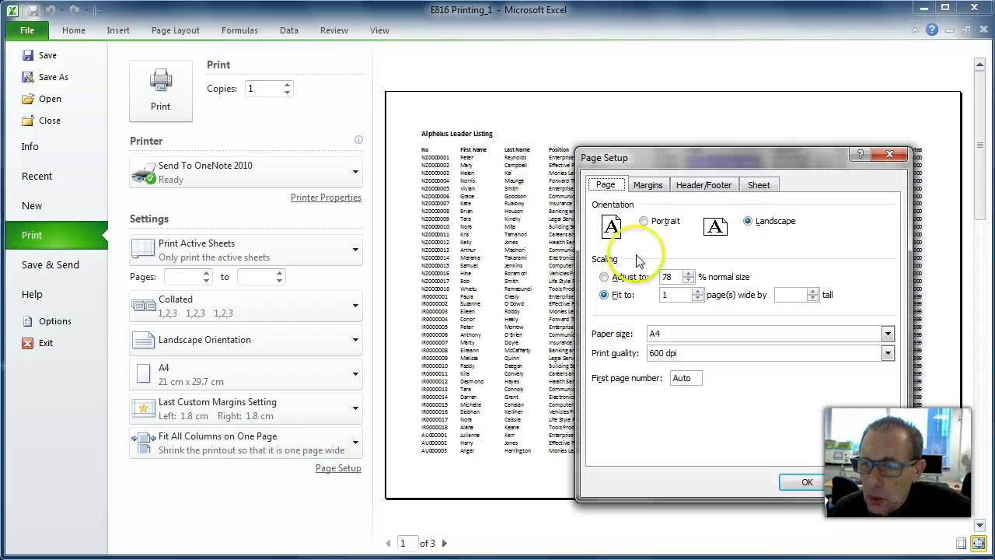
On the Page tab, fit the printout to 1 page wide with pages tall left blank.
drag(708, 161, 199, 137)
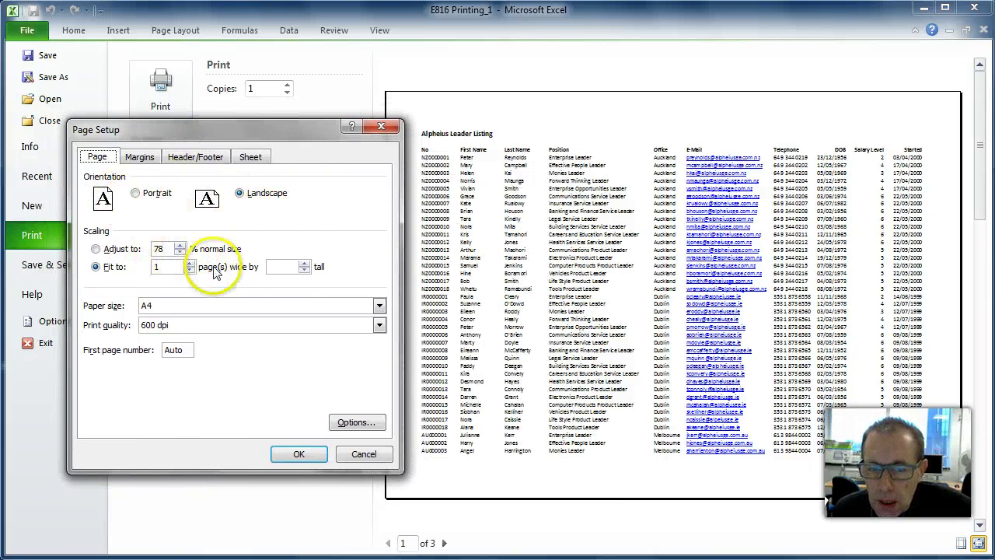
click(129, 272)
double_click(280, 267)
key(Delete)
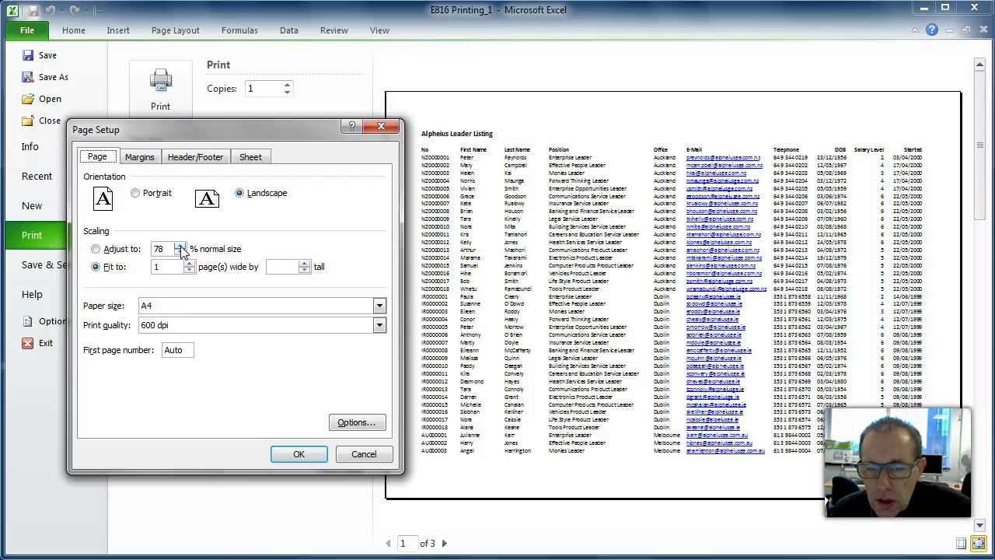
click(163, 254)
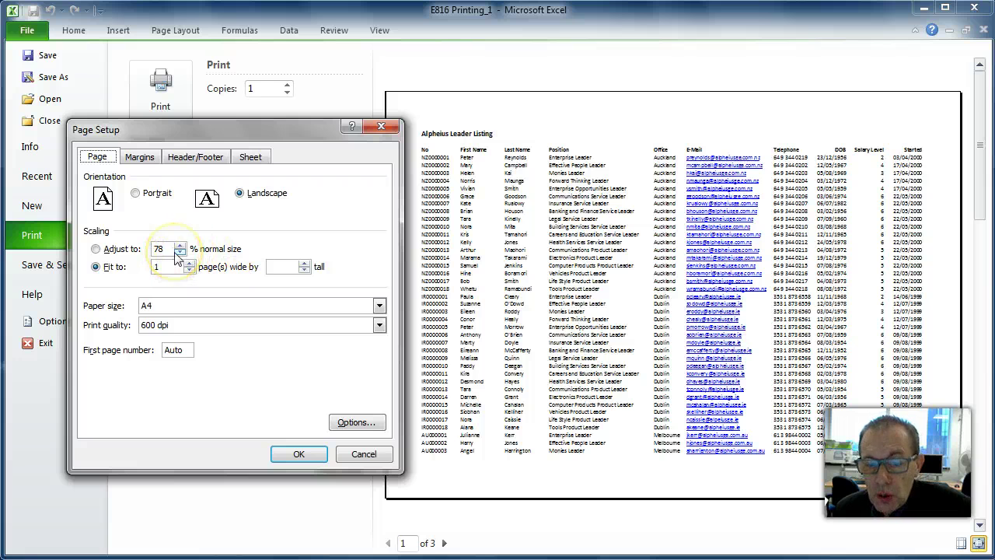
click(307, 458)
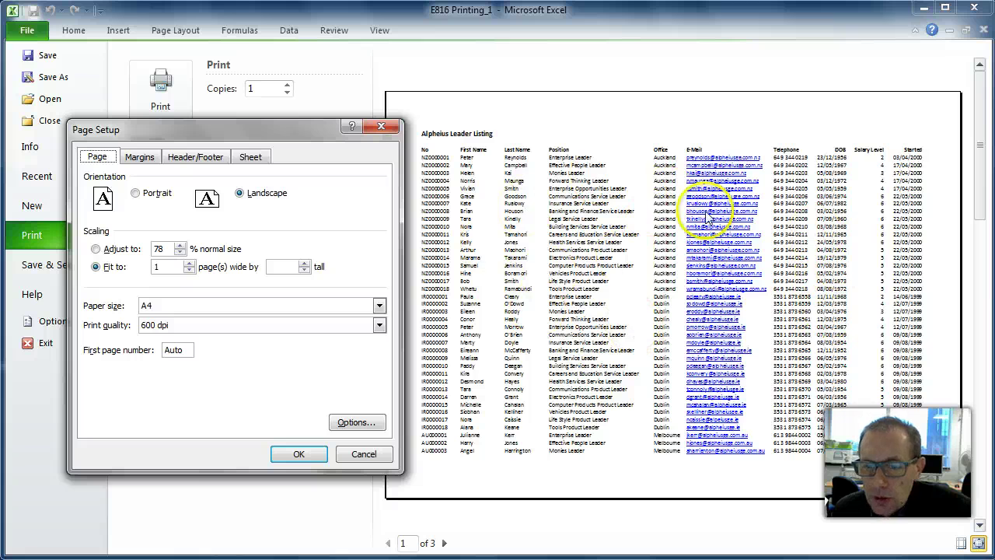
Check the print margins, then switch to the Header/Footer settings.
click(148, 159)
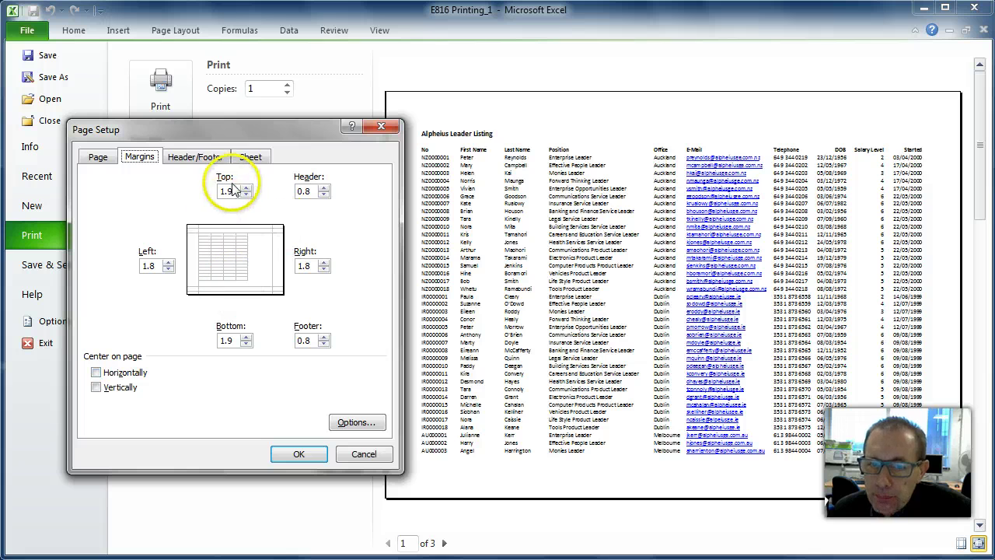
click(198, 158)
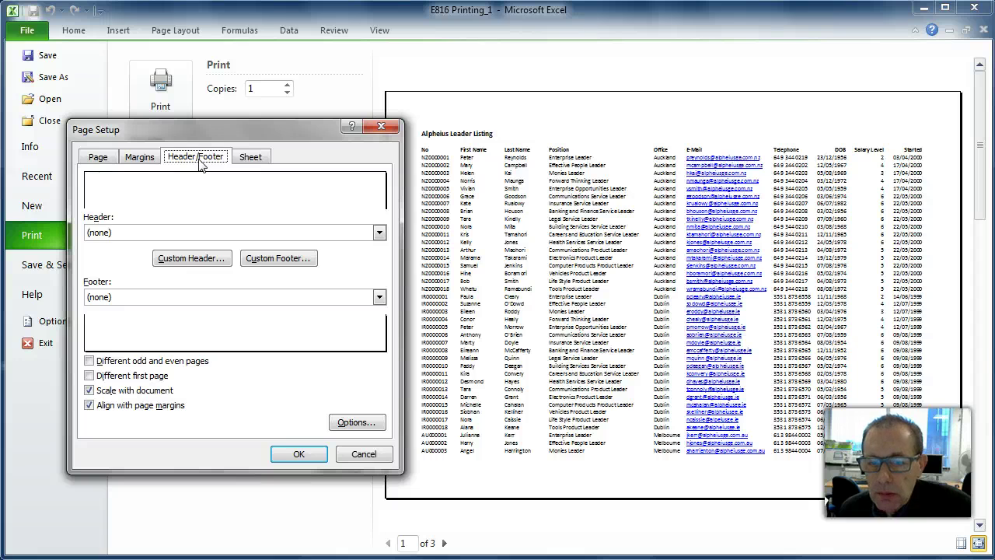
Open the Custom Header editor and enter the initials in the left section.
click(207, 189)
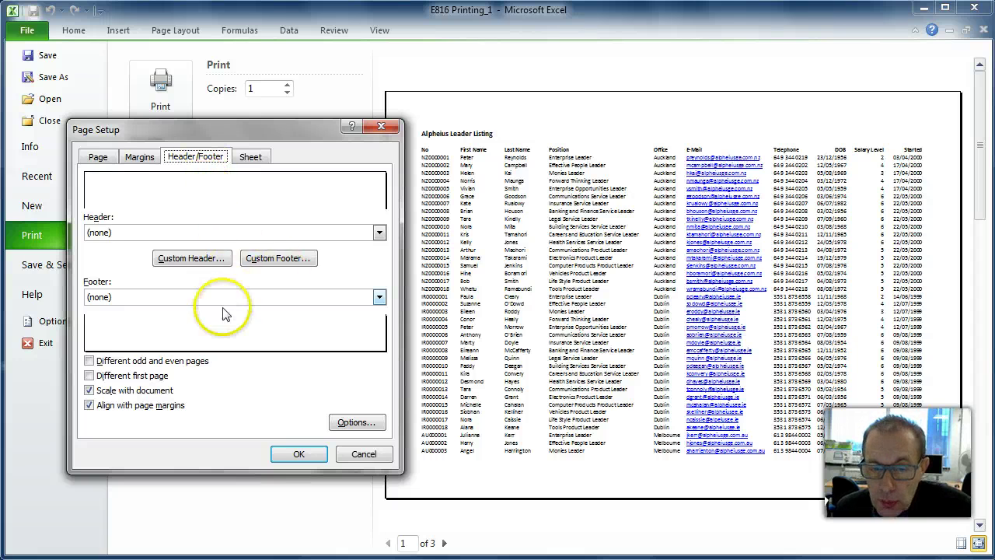
click(191, 258)
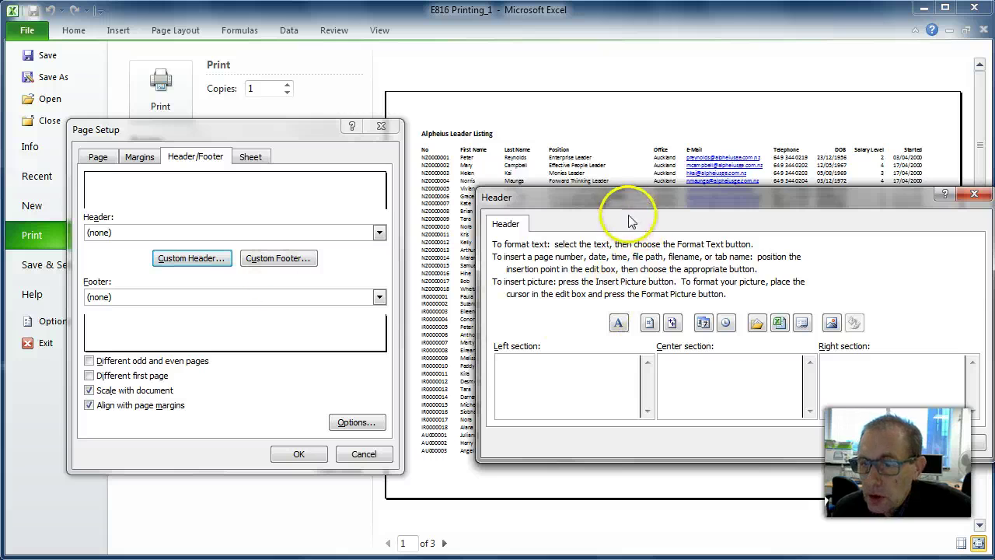
drag(649, 205, 614, 170)
click(602, 335)
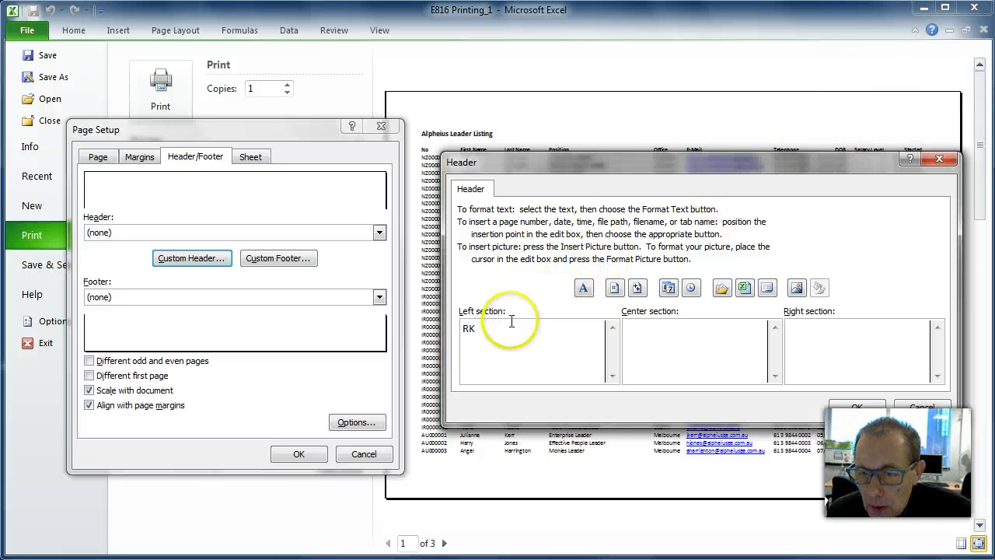
Format the left-section header initials as Calibri Bold, 14 point.
click(583, 289)
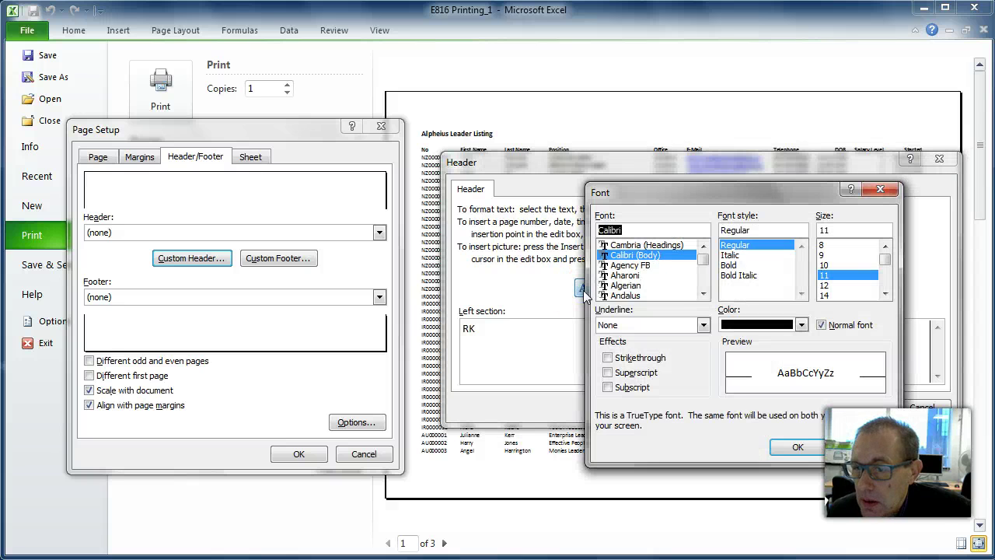
click(731, 266)
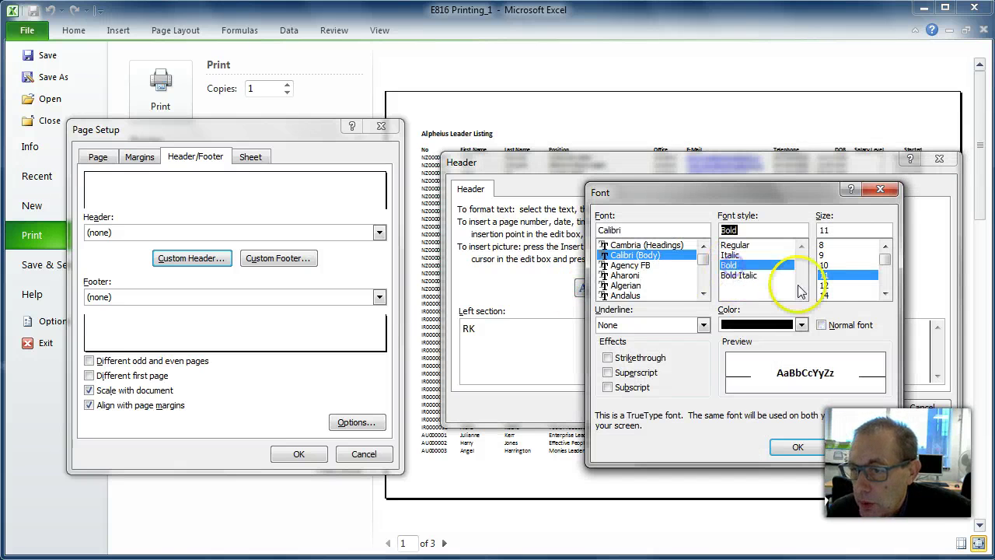
click(827, 294)
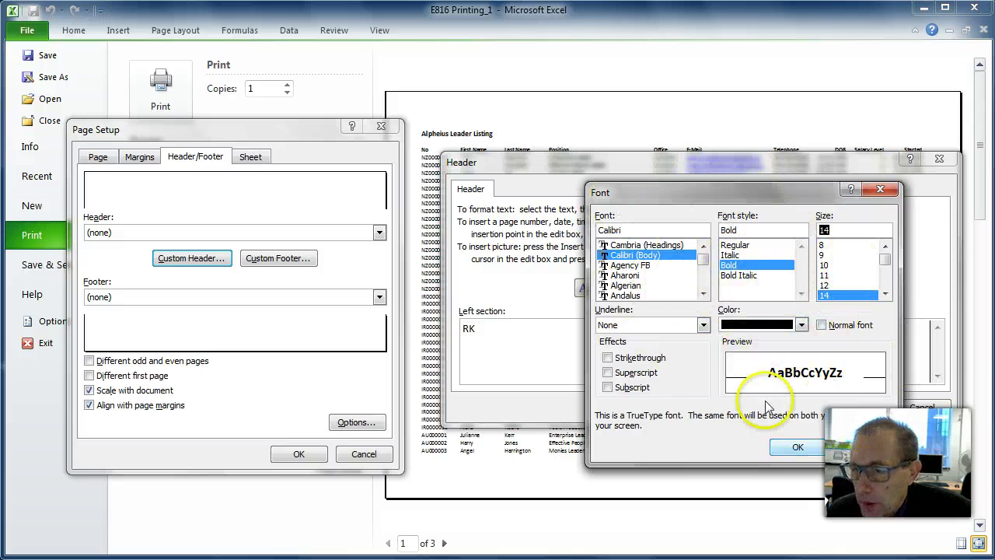
click(798, 447)
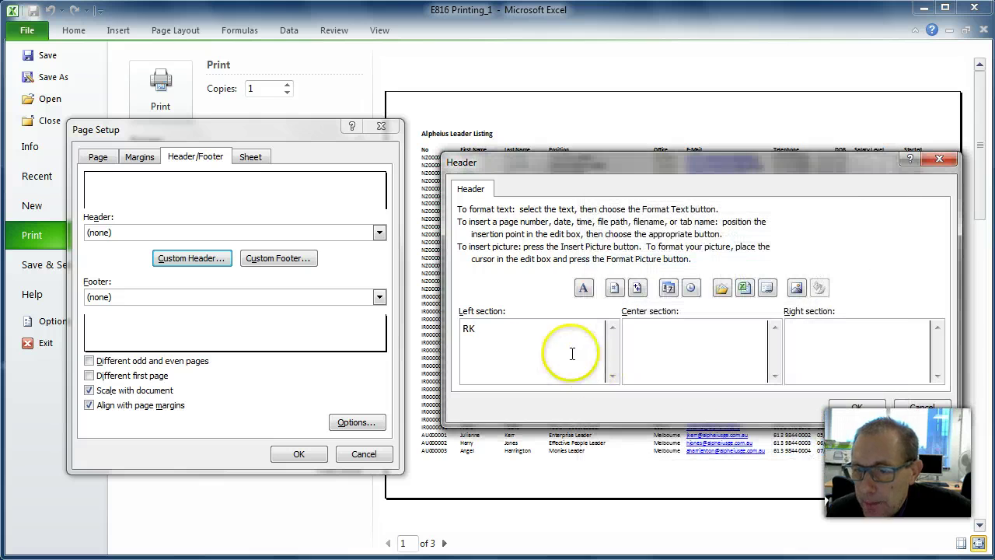
click(497, 333)
drag(497, 333, 462, 328)
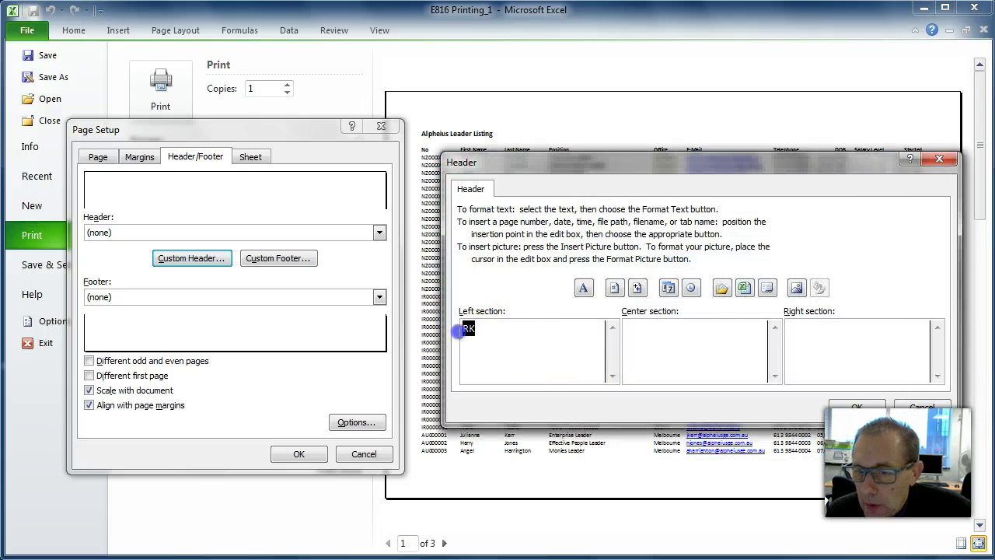
click(583, 288)
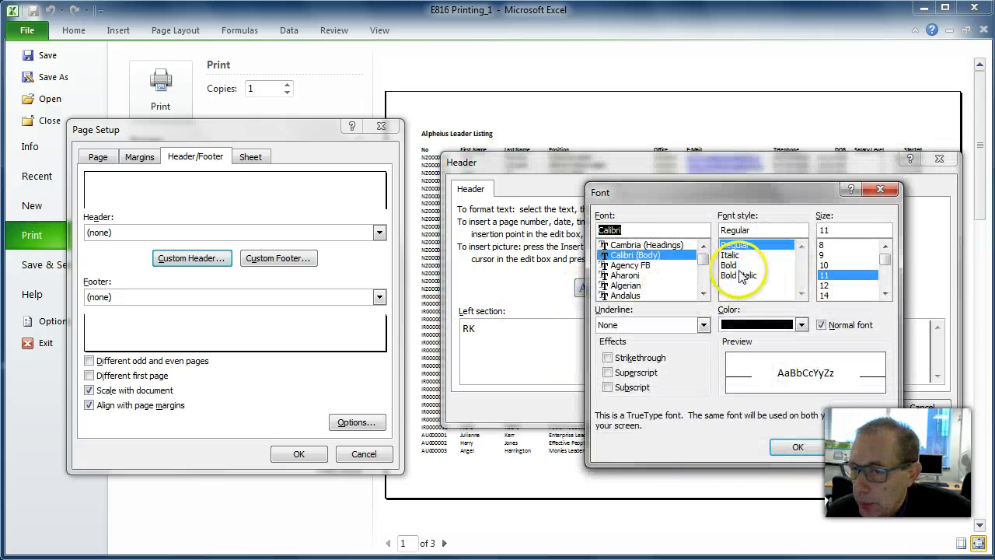
click(824, 295)
click(798, 447)
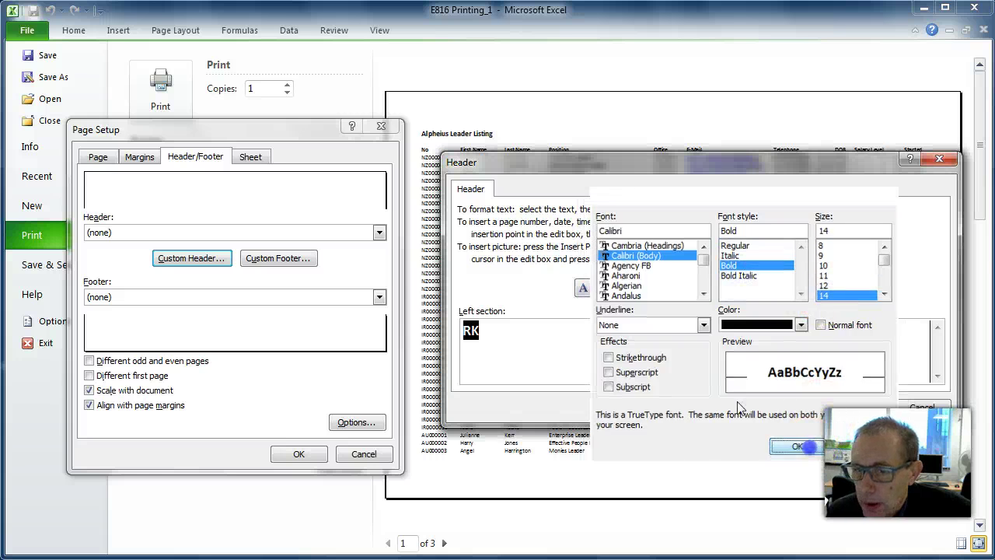
click(513, 332)
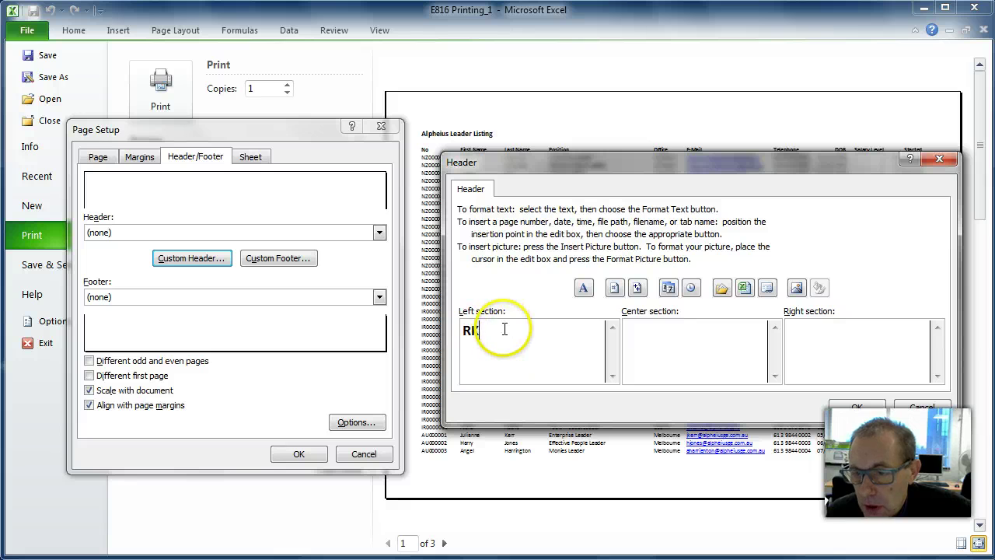
Put page number and total pages codes (page X of Y) in the centre section.
click(645, 328)
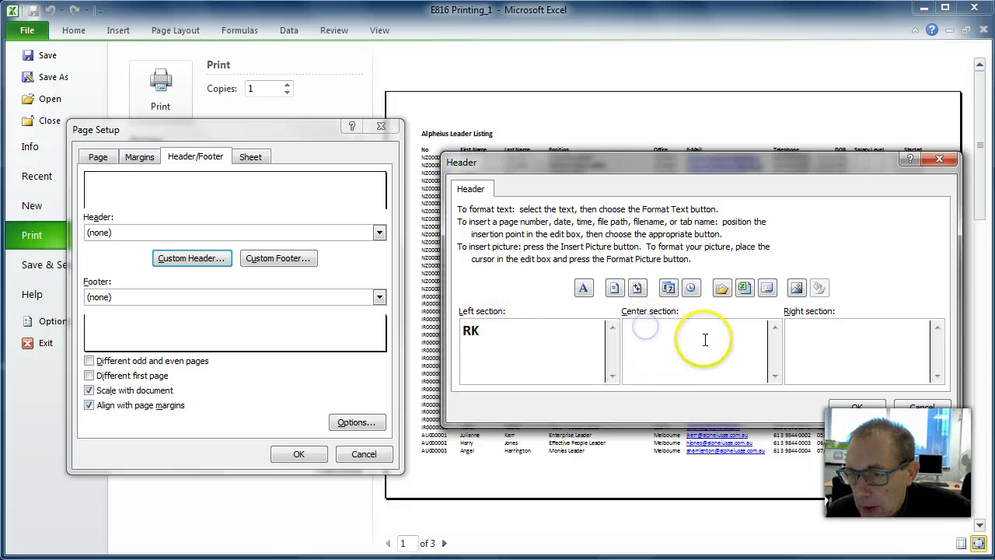
click(615, 289)
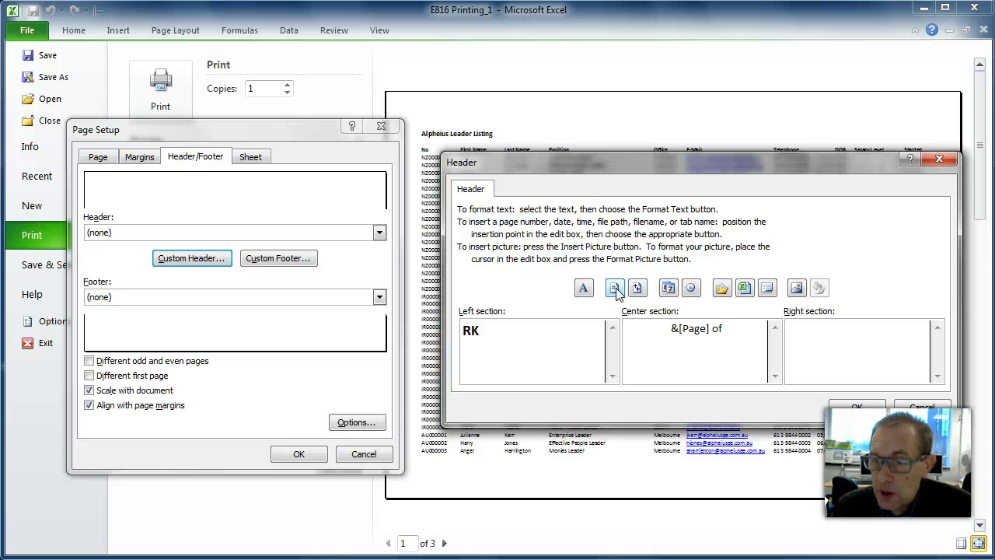
click(643, 290)
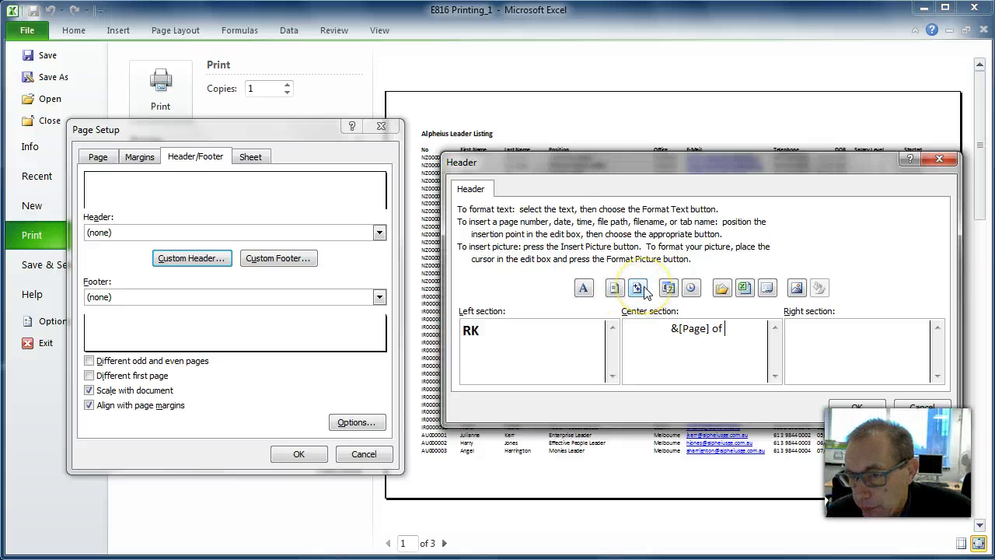
click(639, 290)
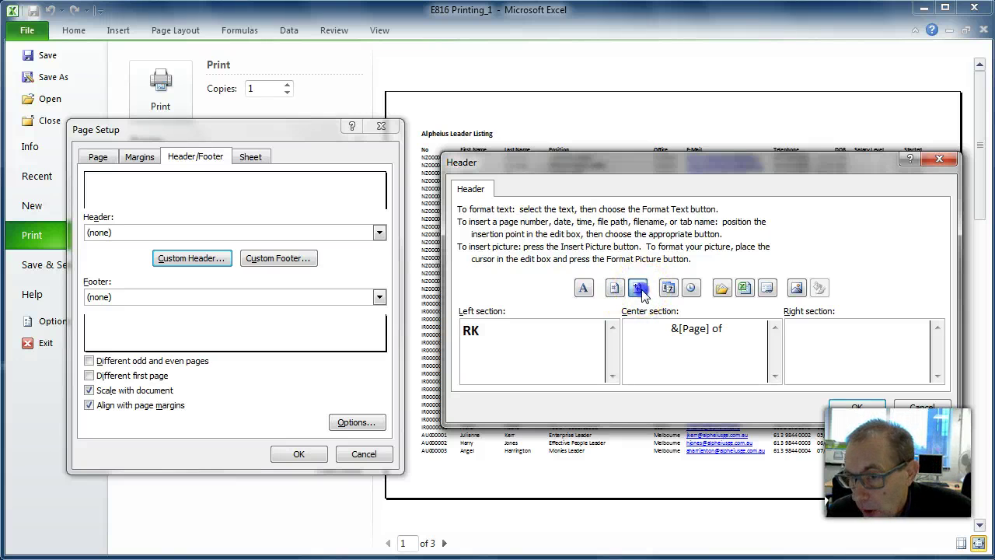
click(640, 290)
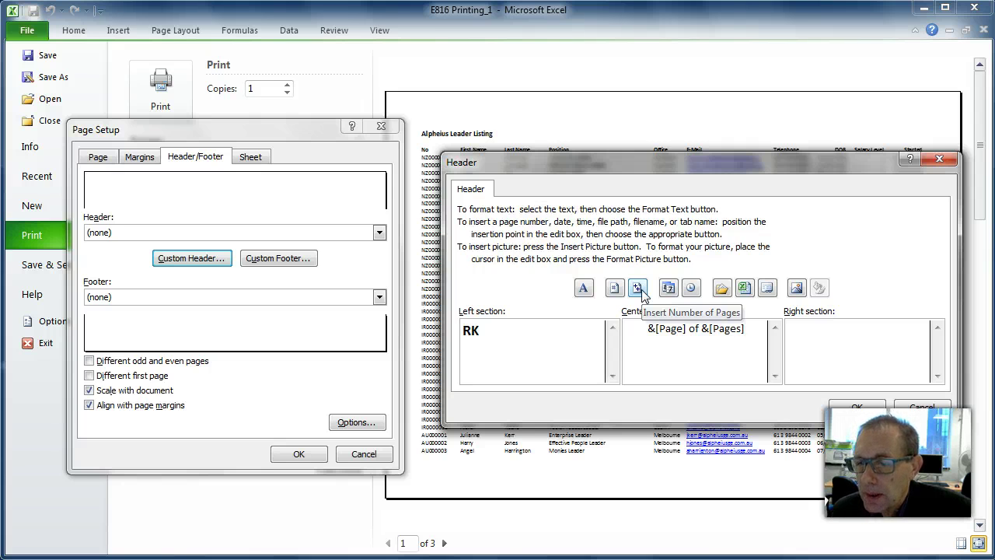
click(666, 326)
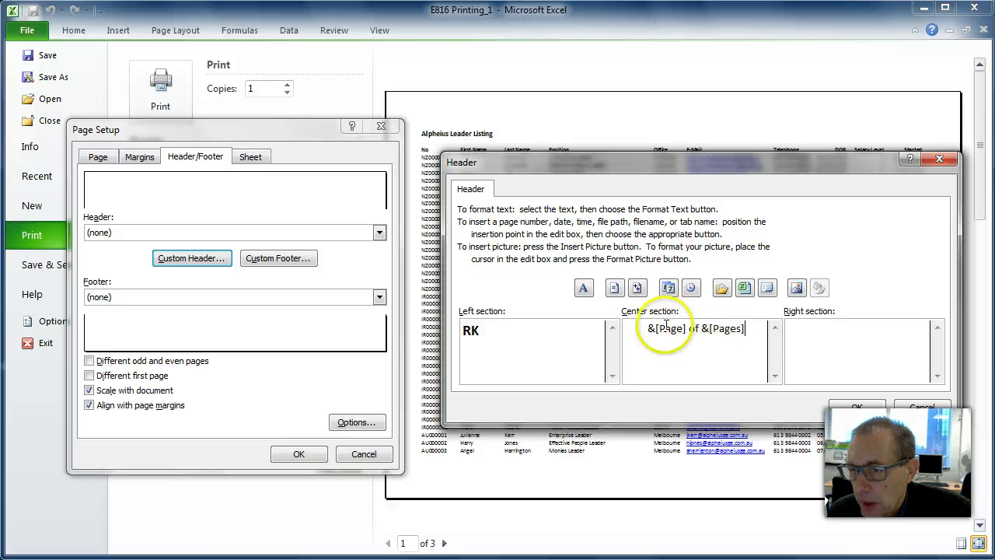
Insert the date and time codes in the right section and confirm the header.
click(858, 332)
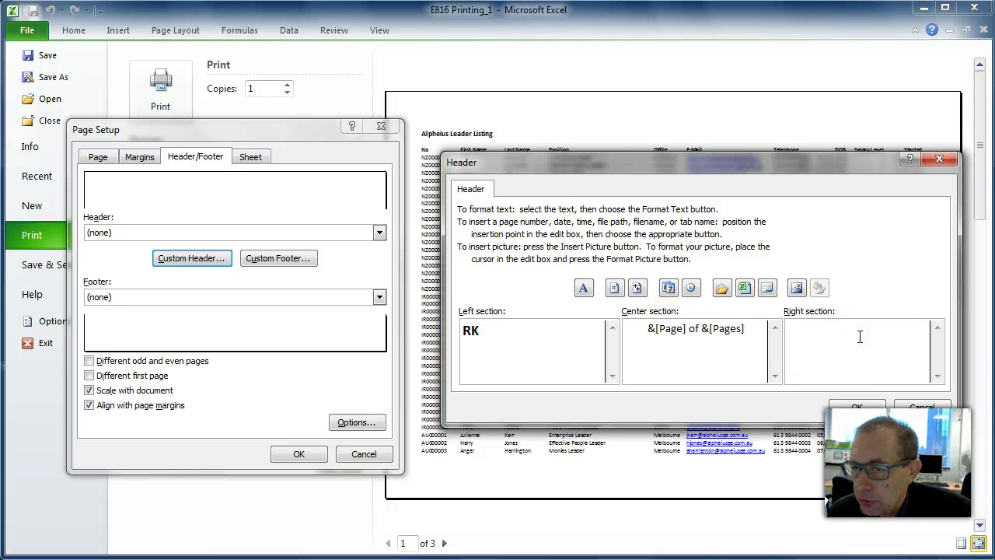
click(669, 291)
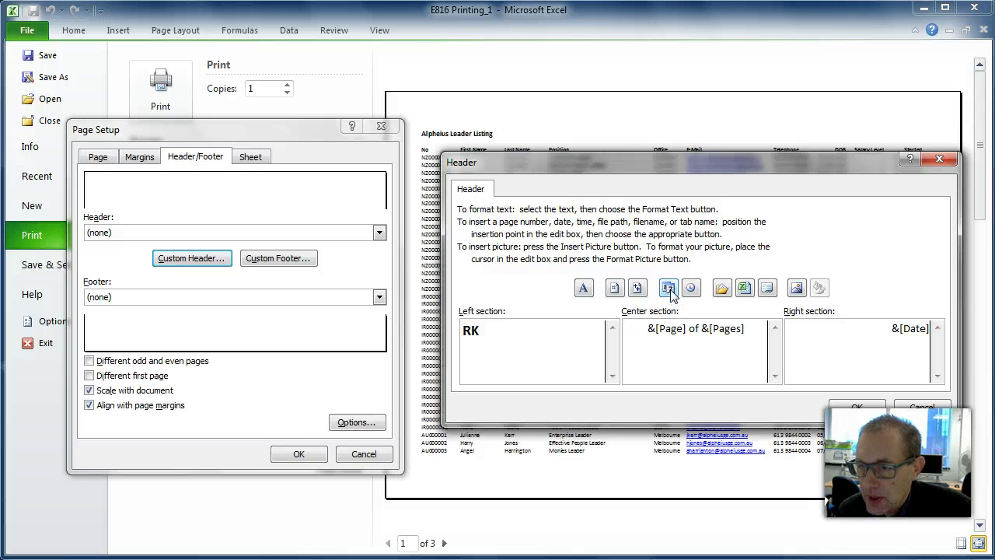
click(691, 288)
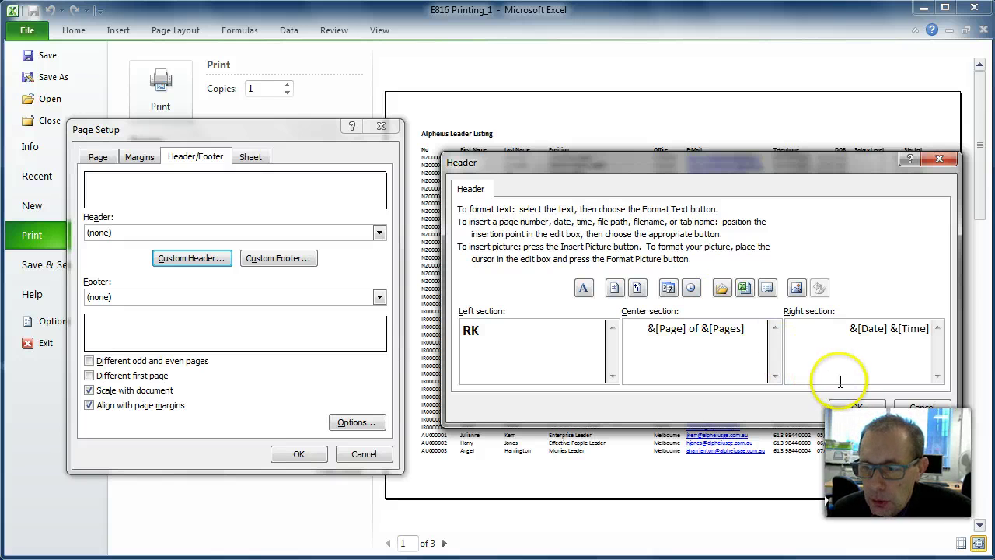
click(856, 407)
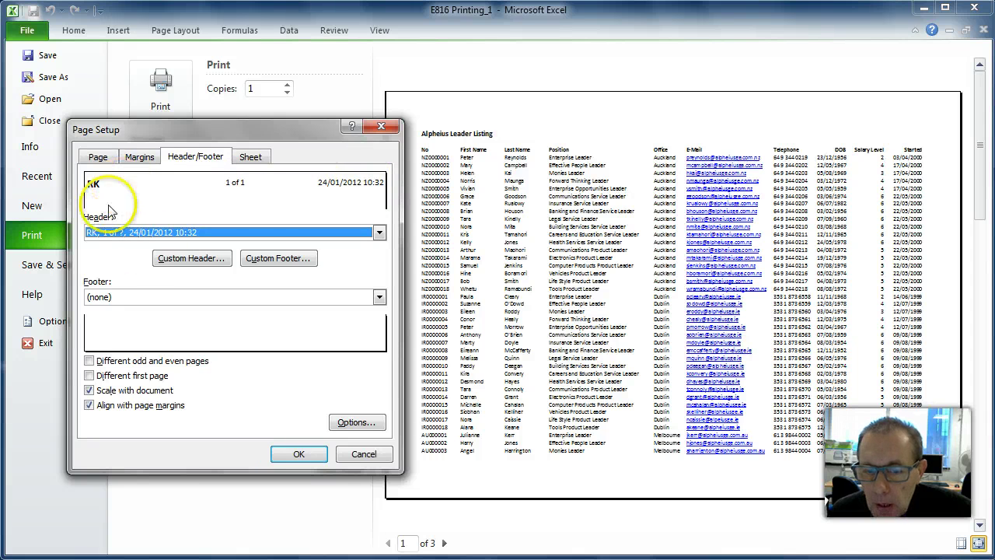
In a custom footer's left section, insert file path and file name, then sheet name below.
click(286, 259)
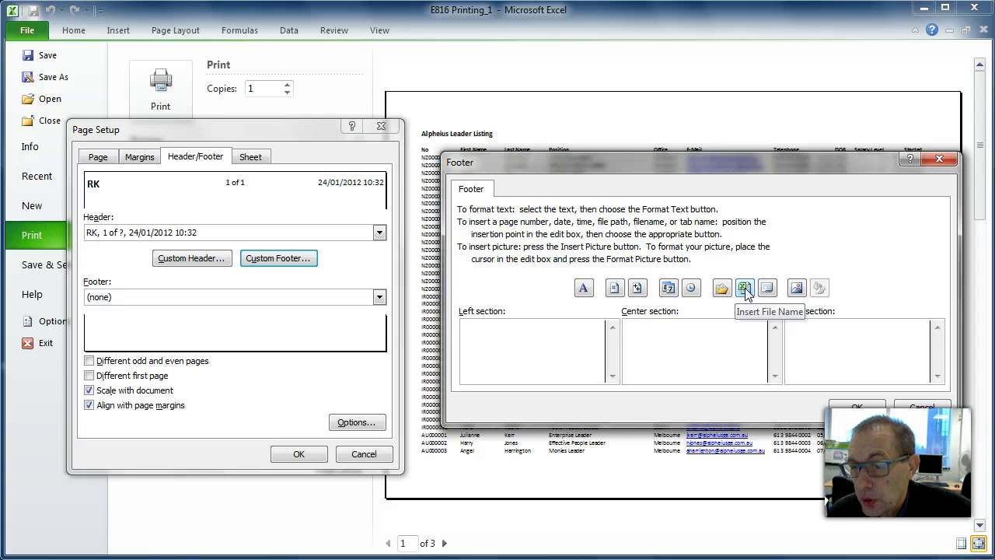
click(745, 289)
click(721, 288)
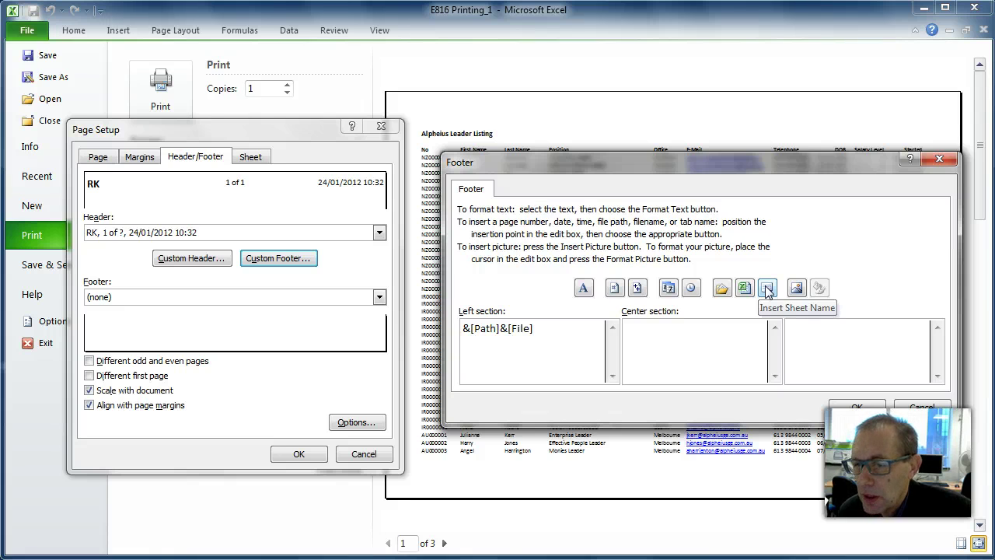
click(767, 289)
click(655, 328)
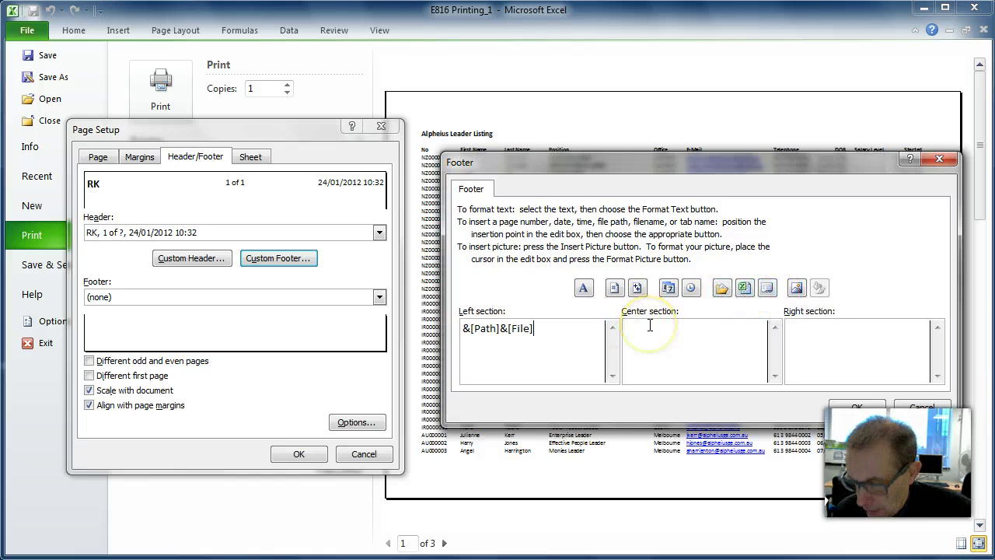
click(768, 289)
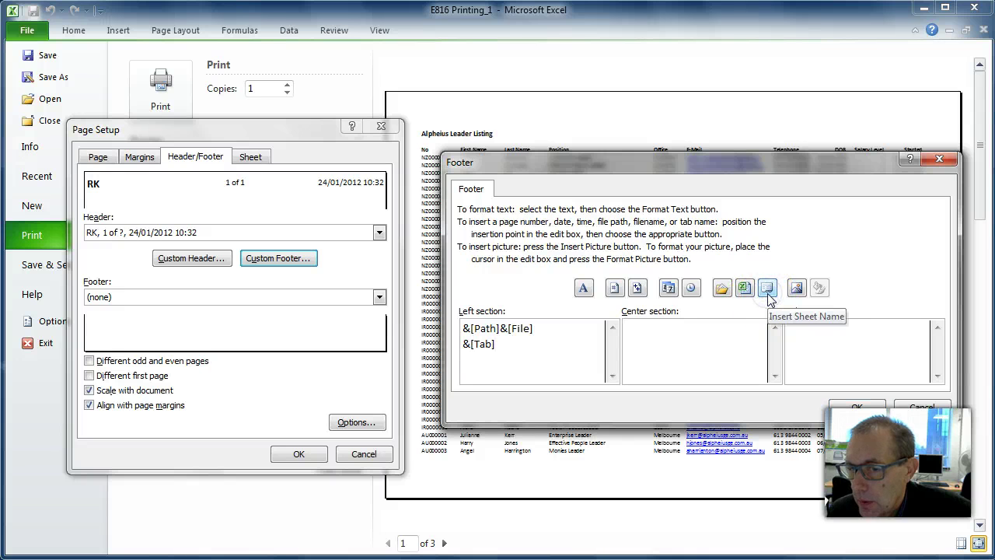
Move to the right footer section and bring up the Insert Picture browser.
click(806, 334)
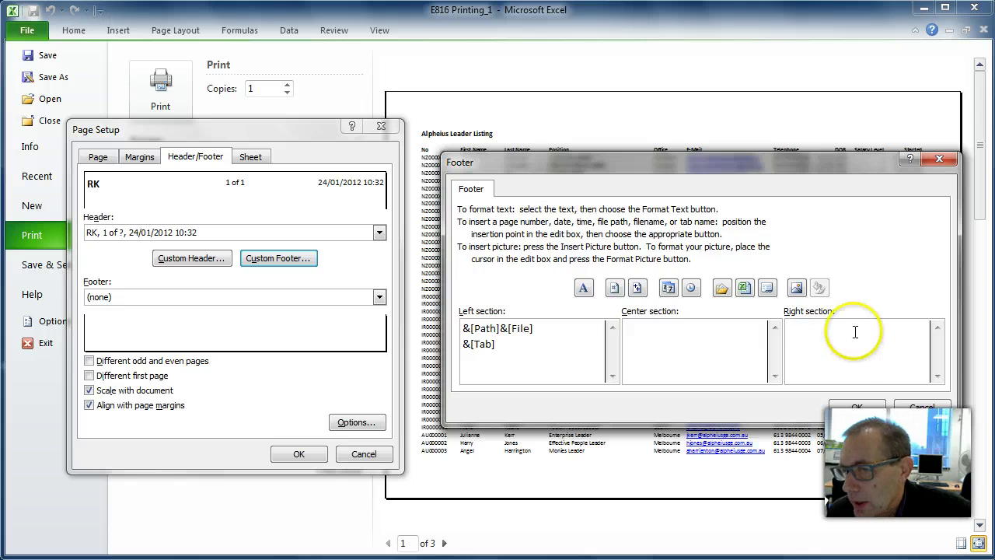
click(800, 288)
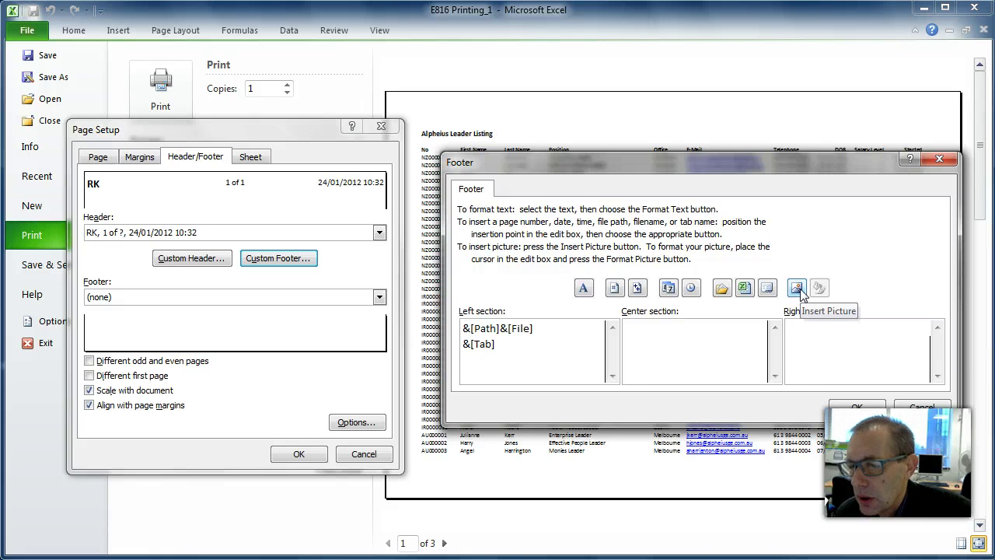
click(862, 340)
Skip the footer picture and apply the path, file name and sheet name footer to the printout.
click(796, 288)
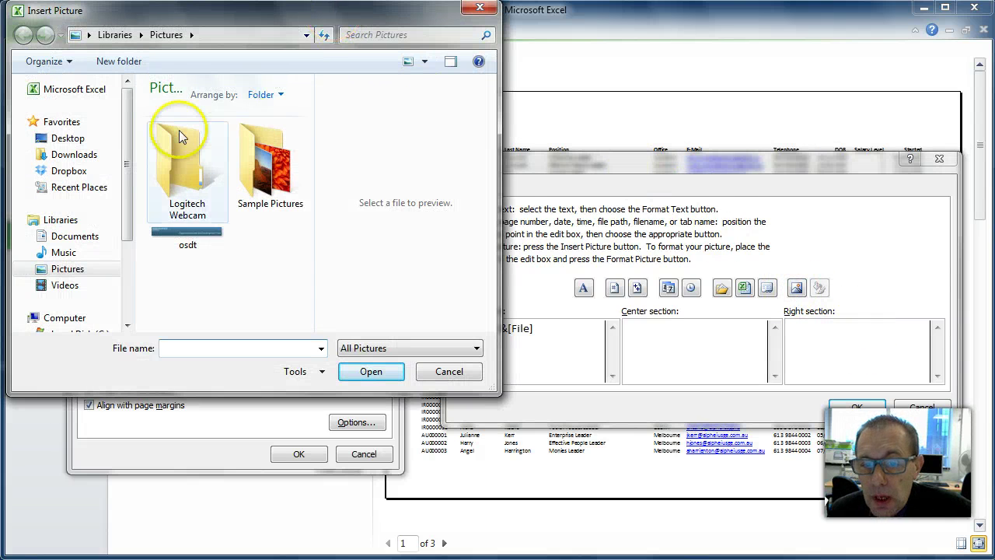
click(449, 371)
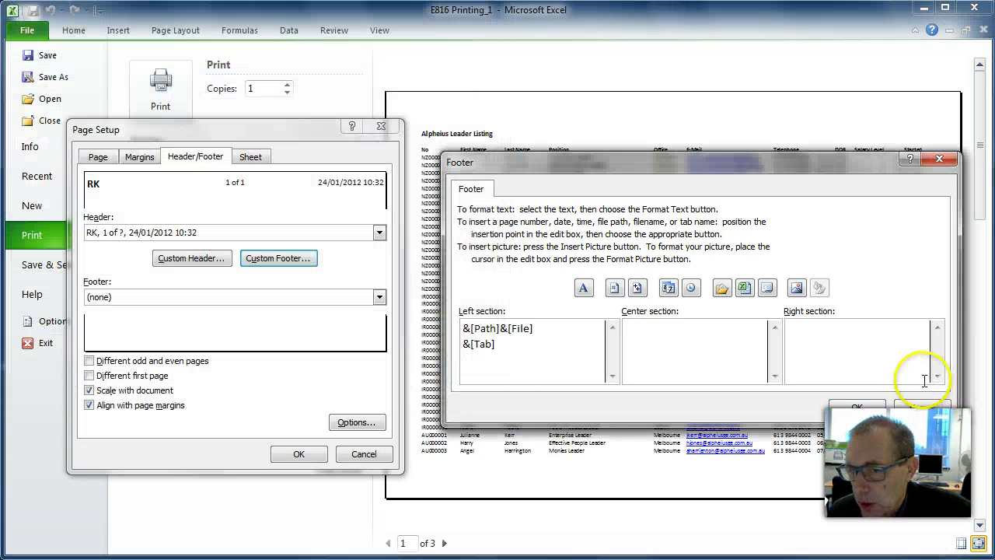
click(868, 409)
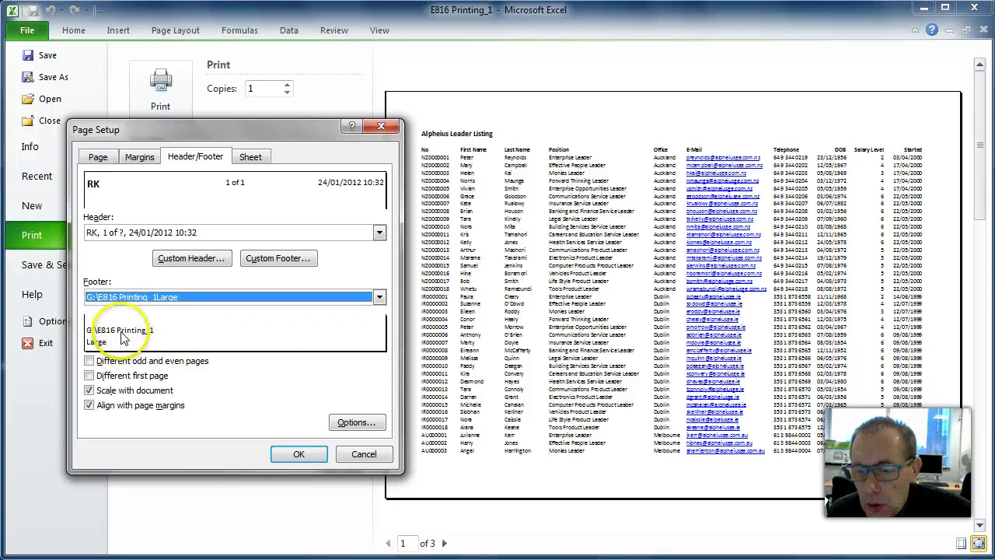
click(320, 455)
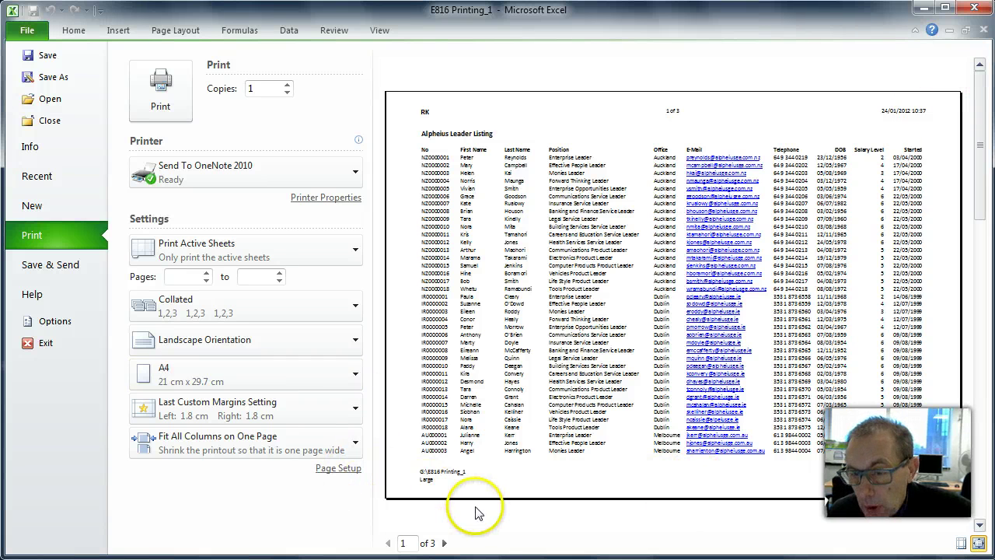
Turn on printing of gridlines in Page Setup's sheet options.
click(342, 470)
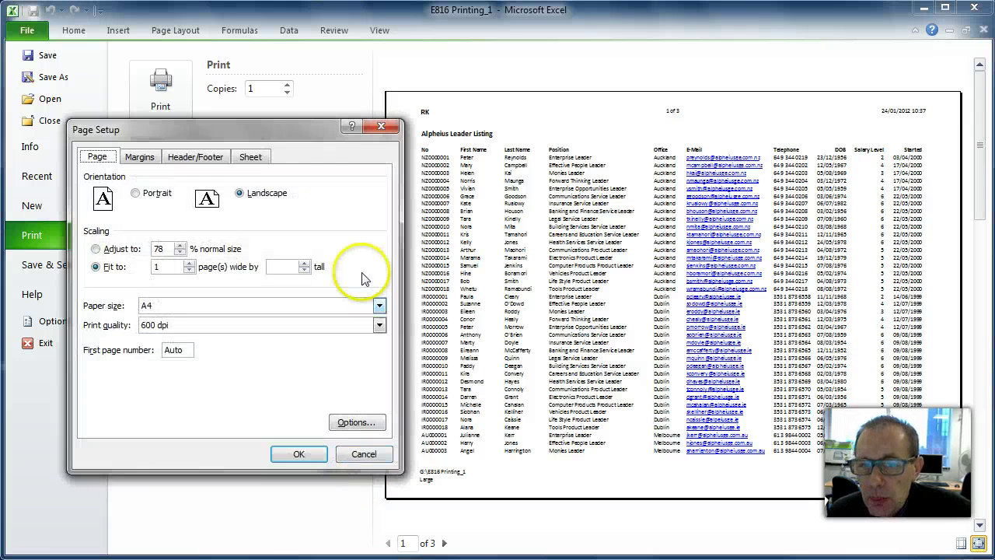
click(259, 163)
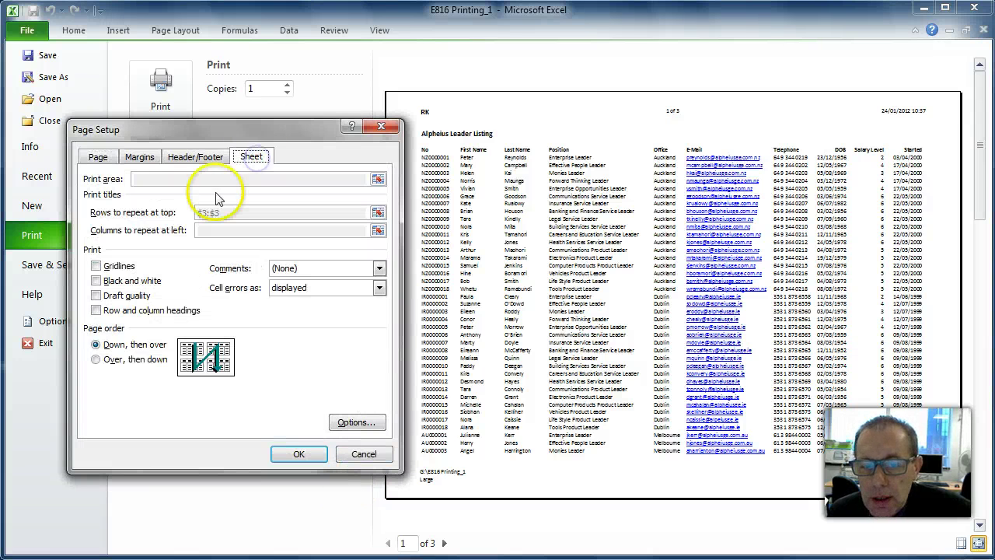
click(96, 266)
click(315, 457)
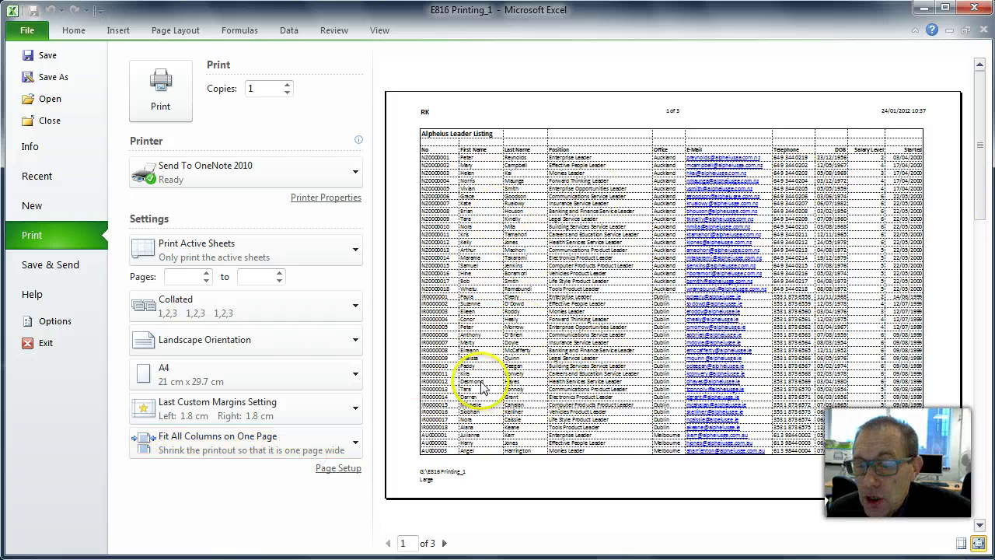
Step through print preview pages 1–3 to check the gridlines, then return to page 1.
click(445, 543)
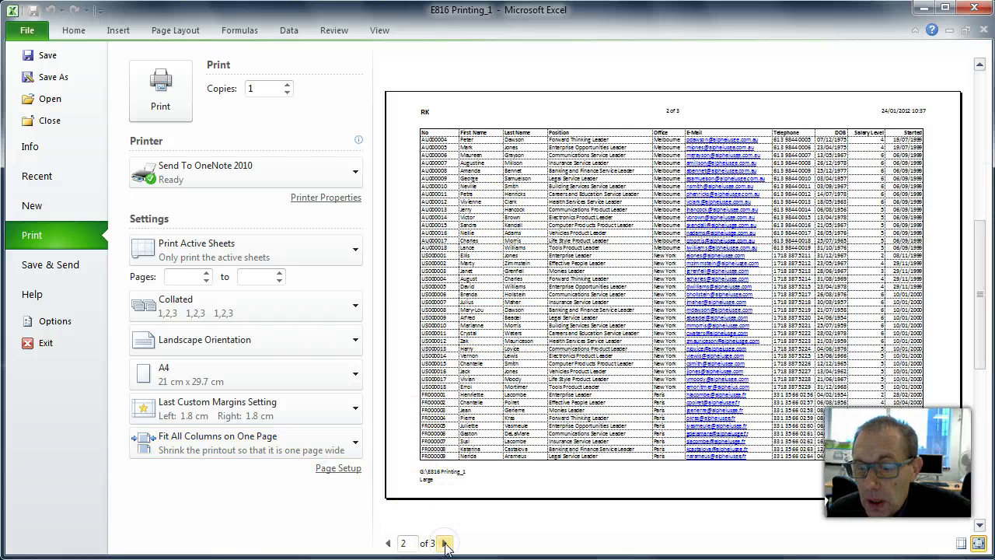
click(444, 542)
click(387, 544)
click(387, 543)
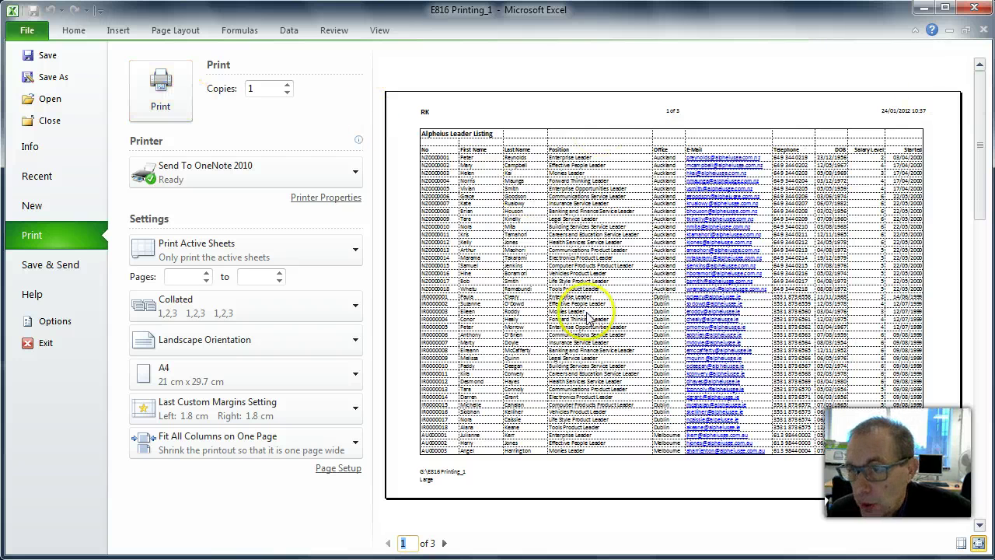
Enable Different first page in Page Setup's header and footer settings and apply it.
click(342, 470)
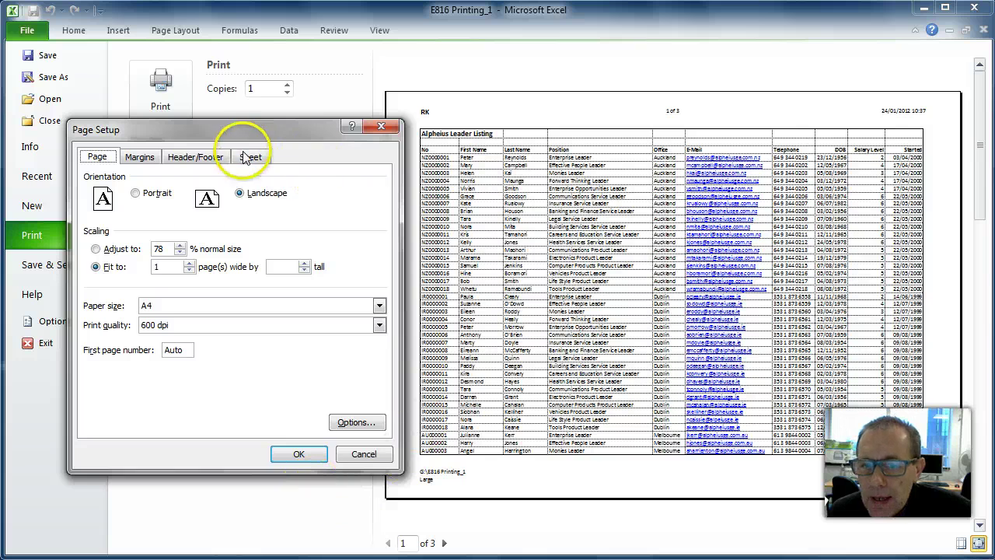
drag(259, 136, 217, 136)
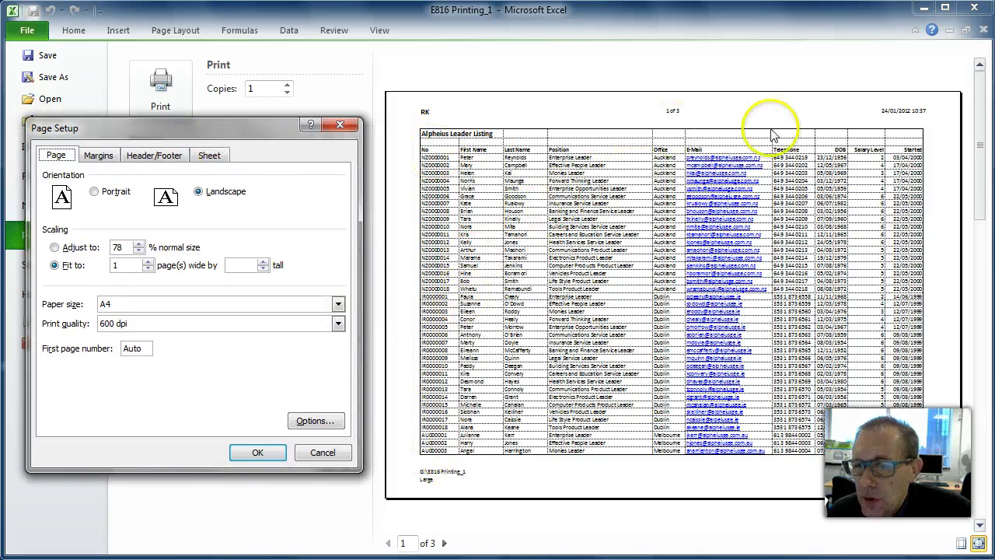
click(142, 161)
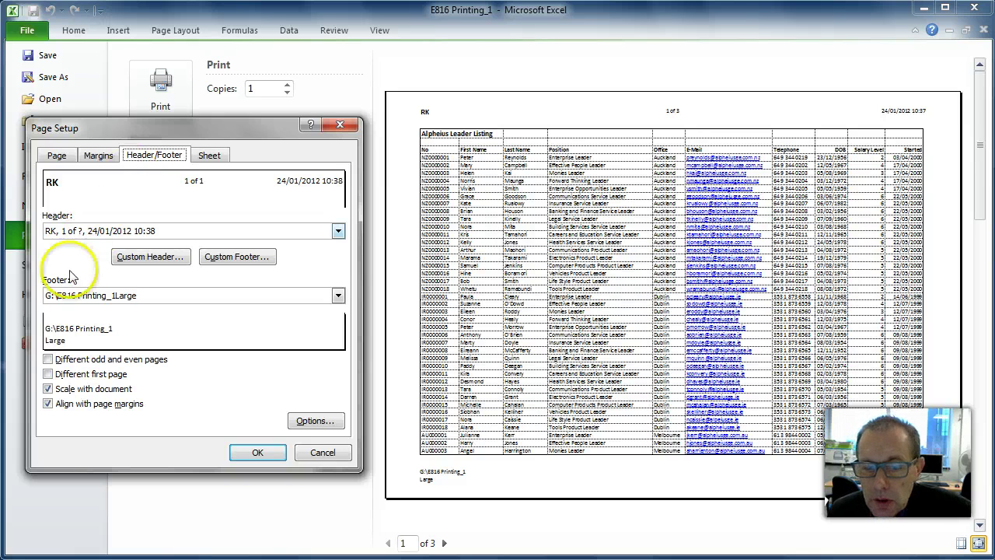
click(49, 374)
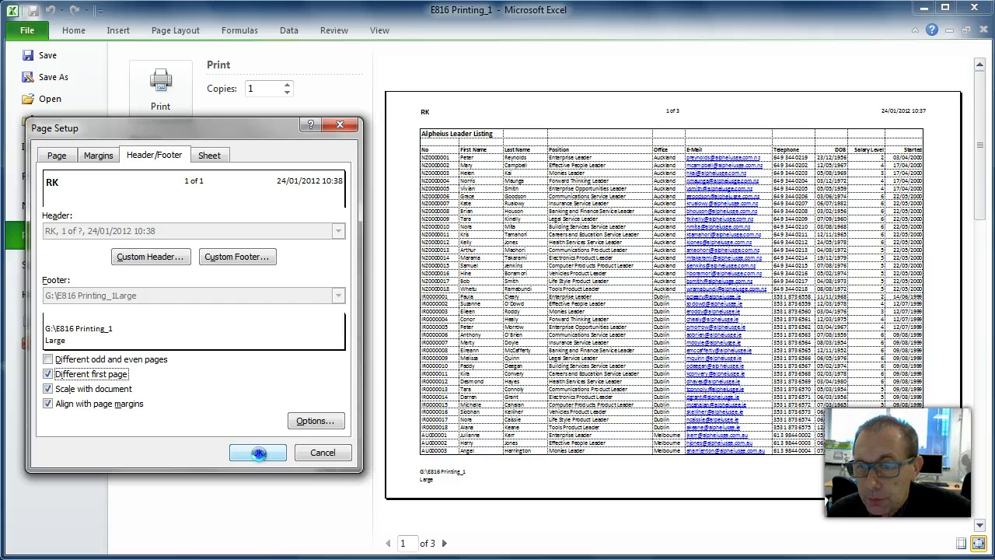
click(257, 454)
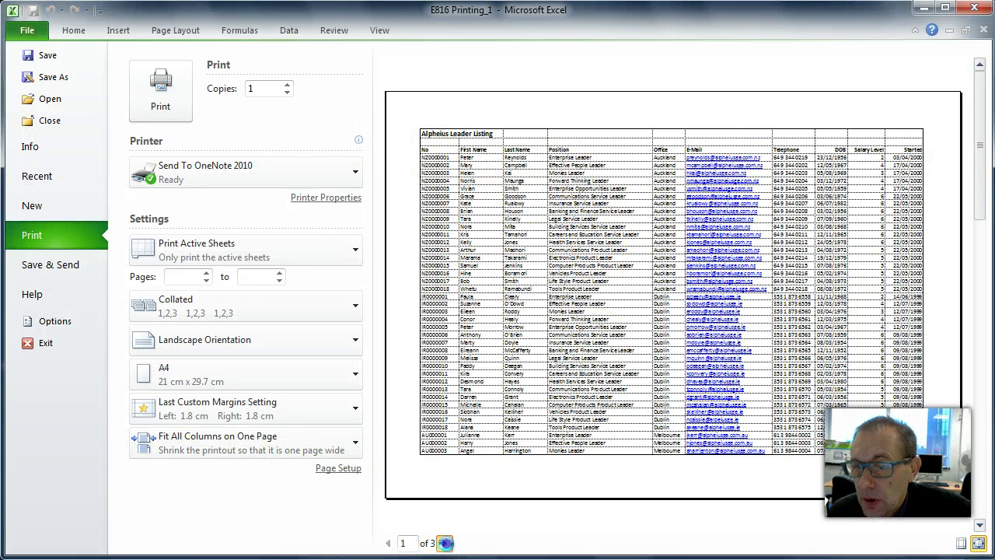
click(448, 545)
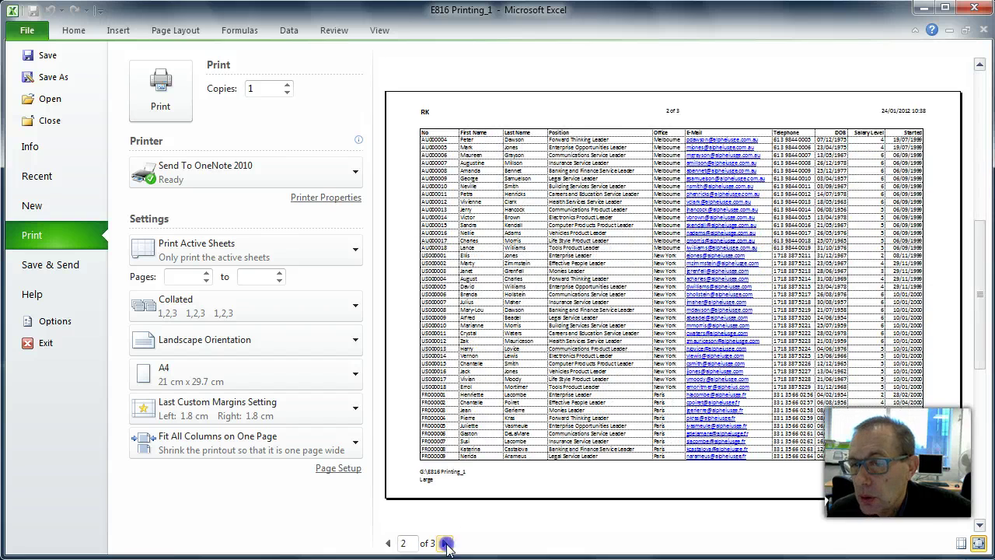
click(446, 544)
click(387, 544)
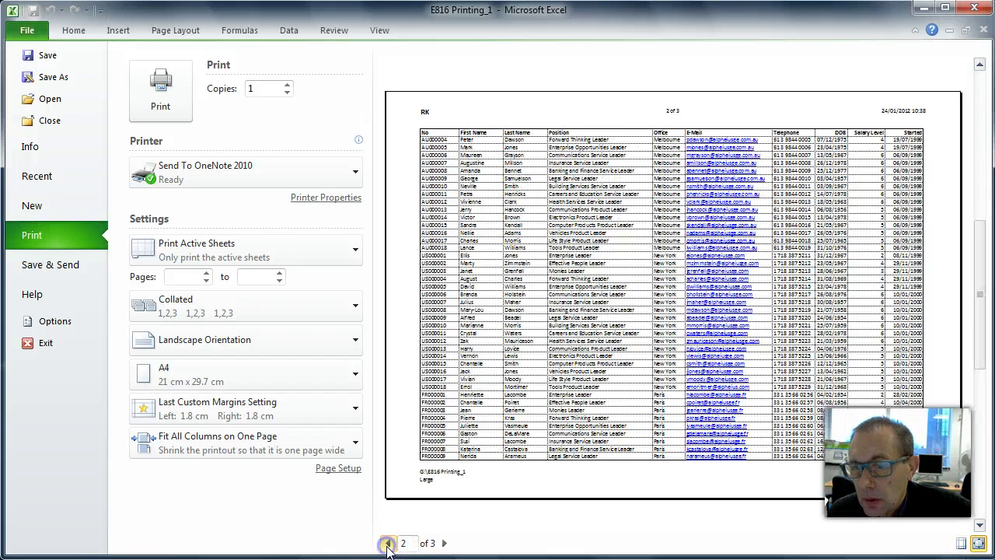
click(388, 544)
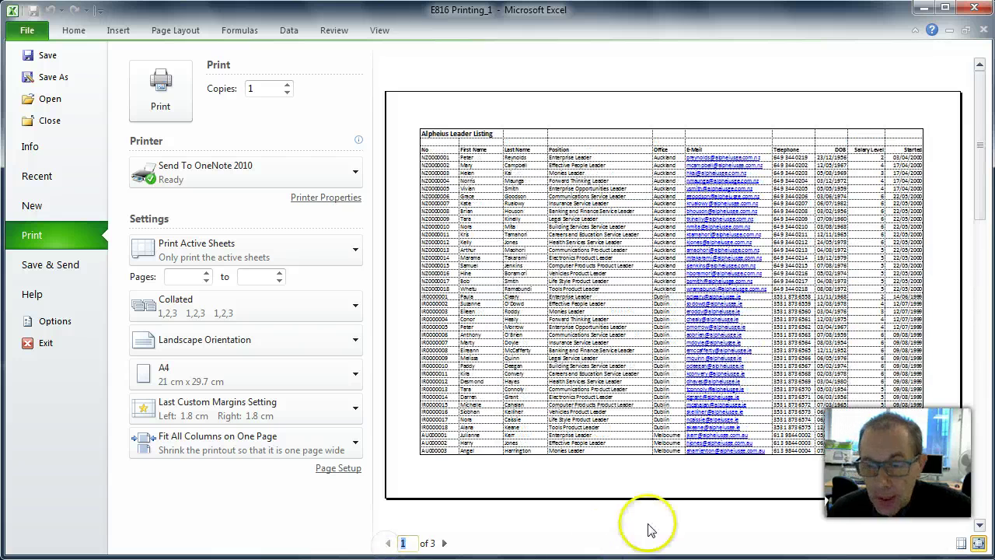